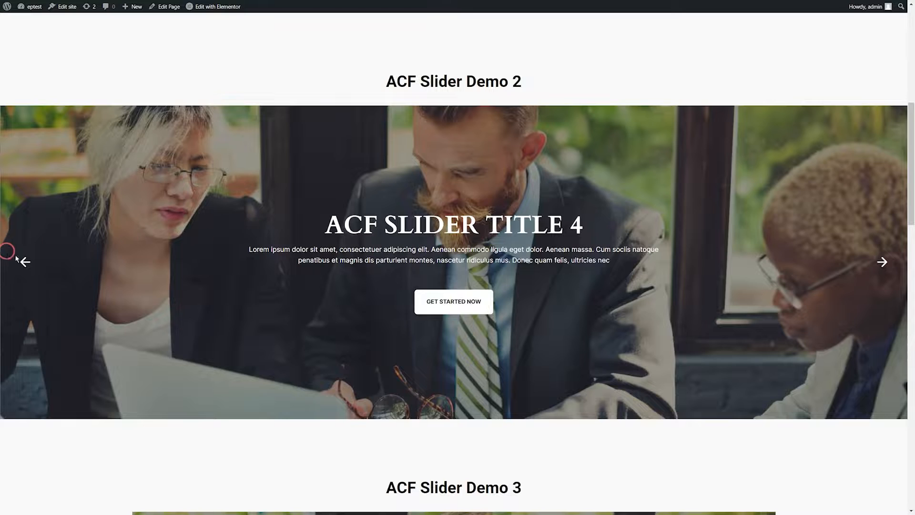
Step: Browse the slides of ACF Slider Demo 2 backward and forward with its navigation arrows
left_click(25, 262)
left_click(25, 262)
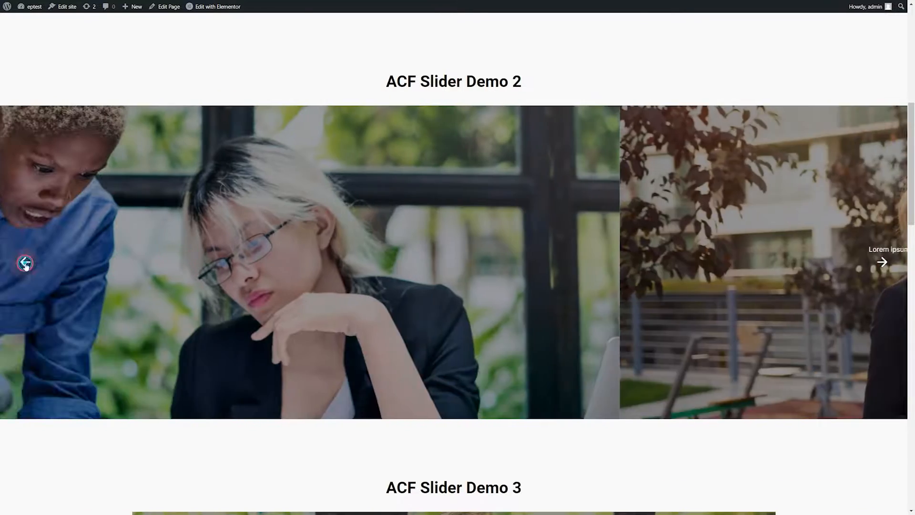
left_click(24, 263)
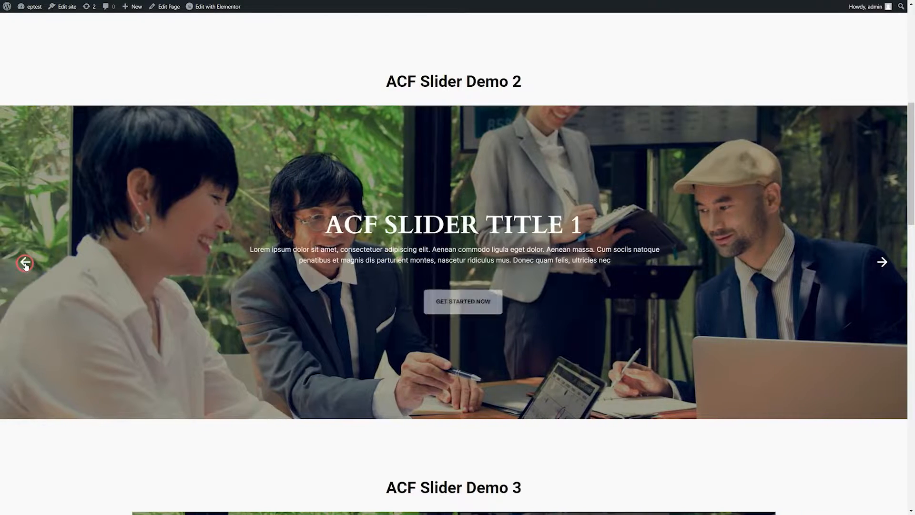
left_click(25, 263)
left_click(25, 264)
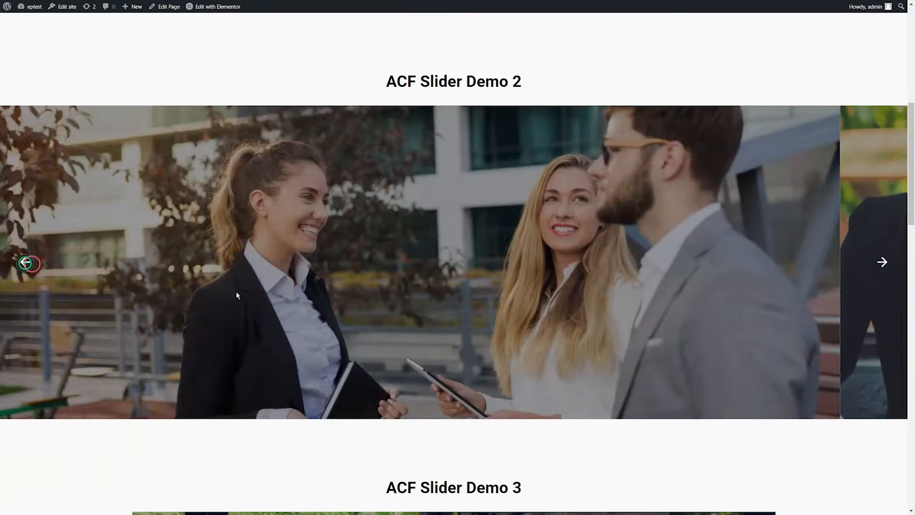
left_click(750, 291)
left_click(881, 263)
left_click(881, 263)
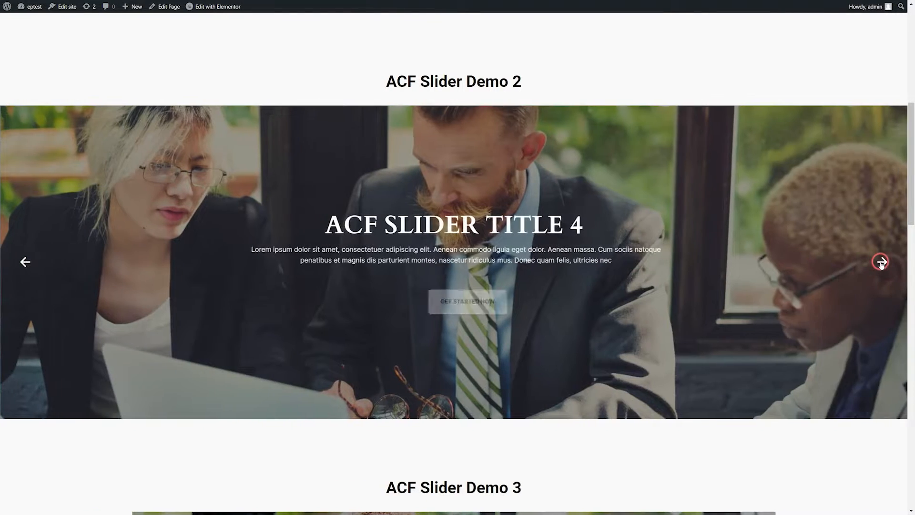
left_click(660, 266)
Step: Browse the slides of ACF Slider Demo 3 in both directions using its vertical arrows and pagination dots
scroll(660, 265, "down", 8)
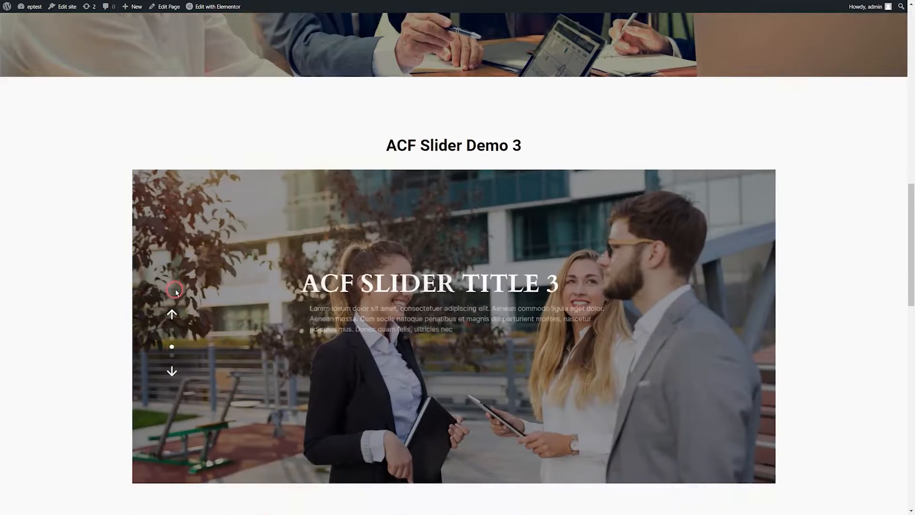
left_click(152, 252)
left_click(172, 255)
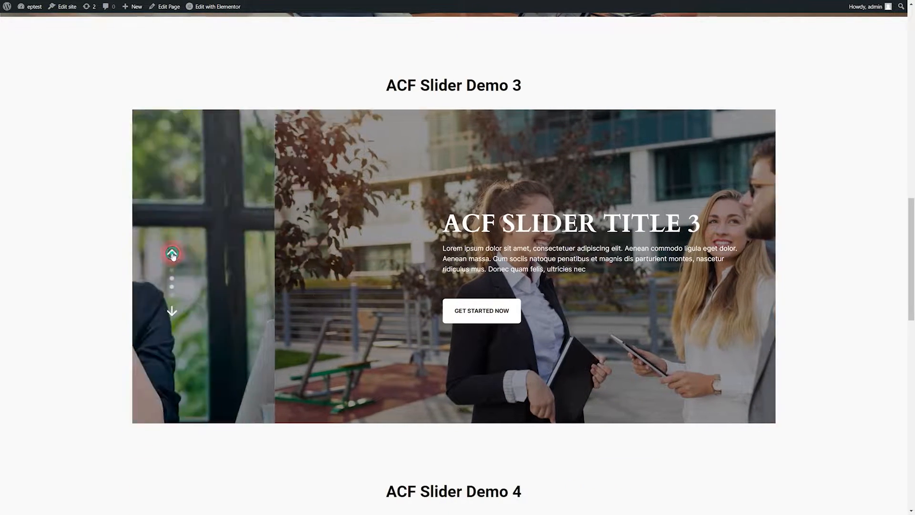
left_click(172, 254)
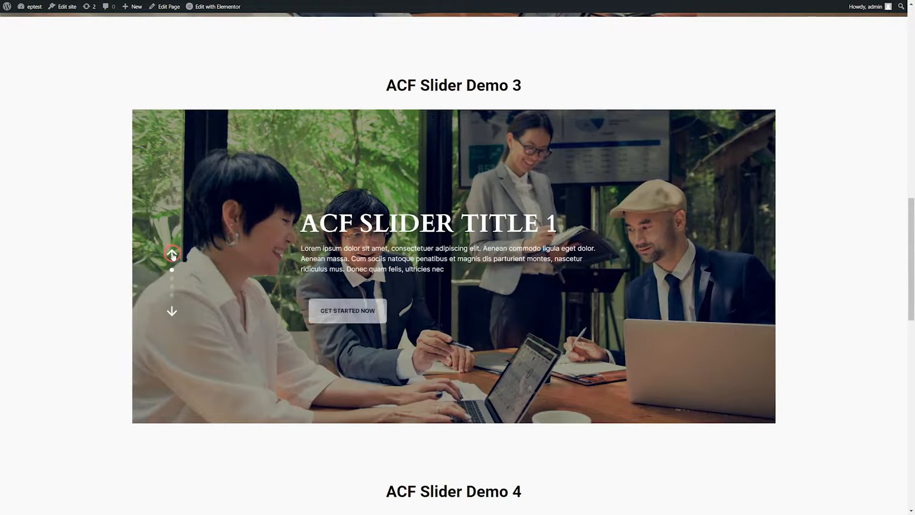
left_click(172, 254)
left_click(172, 254)
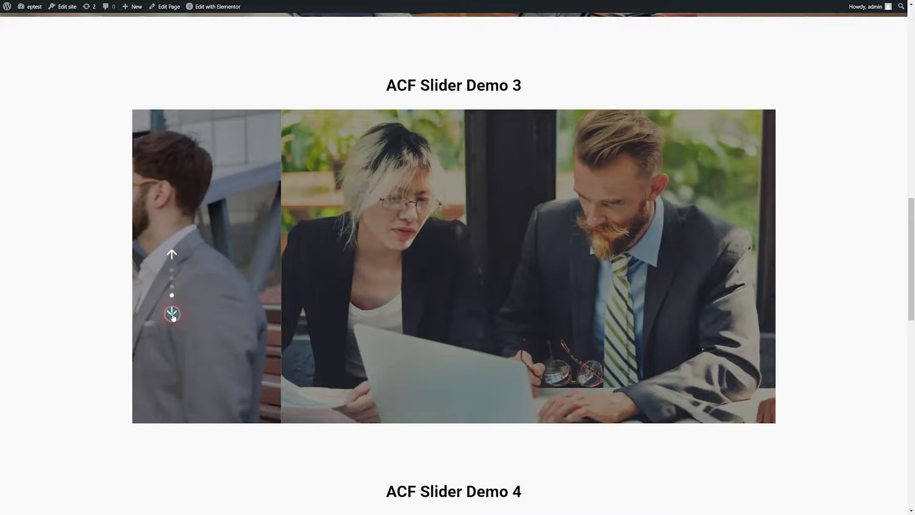
left_click(173, 312)
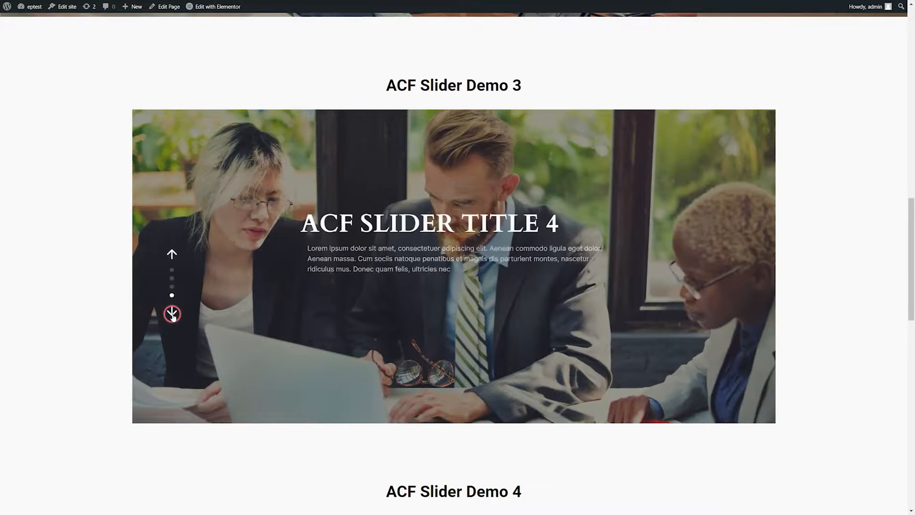
left_click(174, 289)
left_click(173, 273)
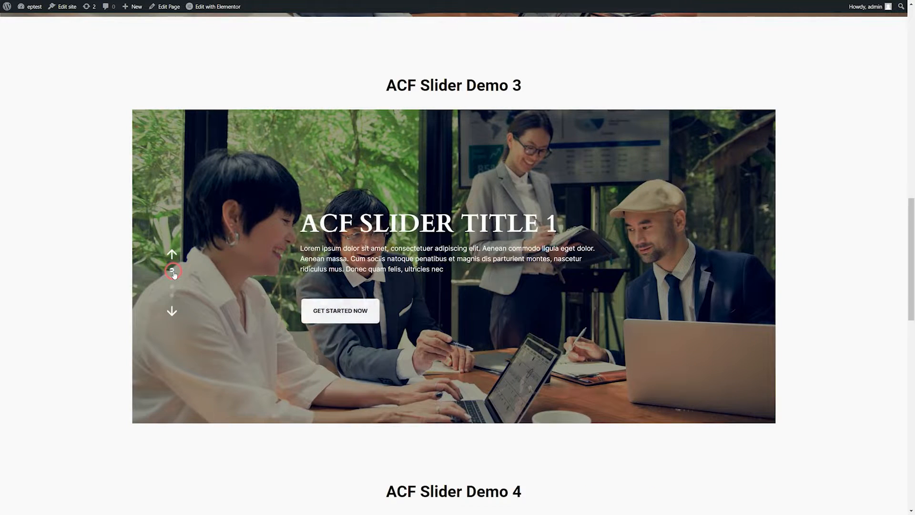
Step: Advance through the slides of ACF Slider Demo 4
scroll(490, 311, "down", 8)
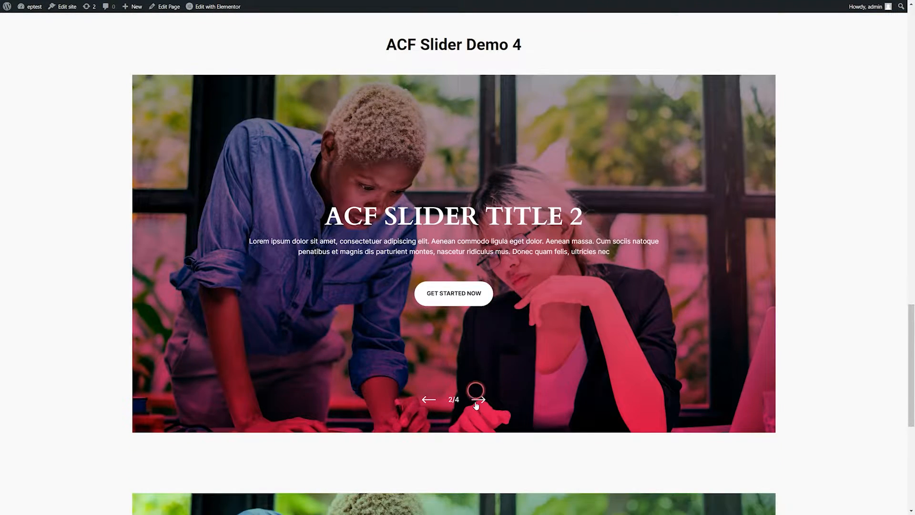
left_click(476, 403)
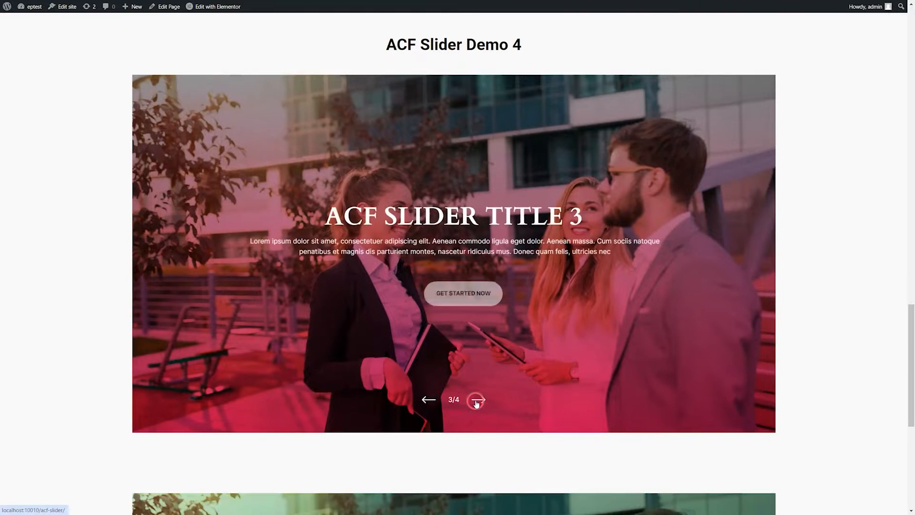
left_click(477, 402)
left_click(477, 403)
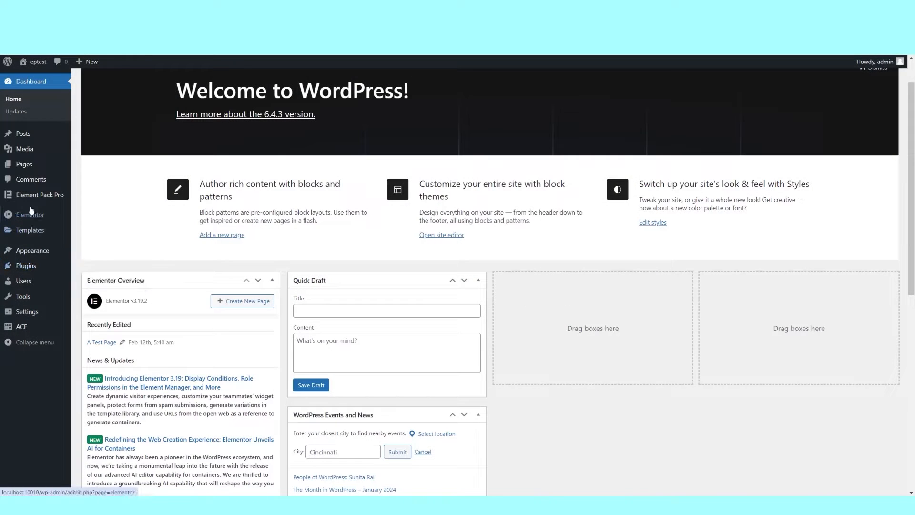
Step: Open the Design Team field group in ACF for editing
mouse_move(22, 328)
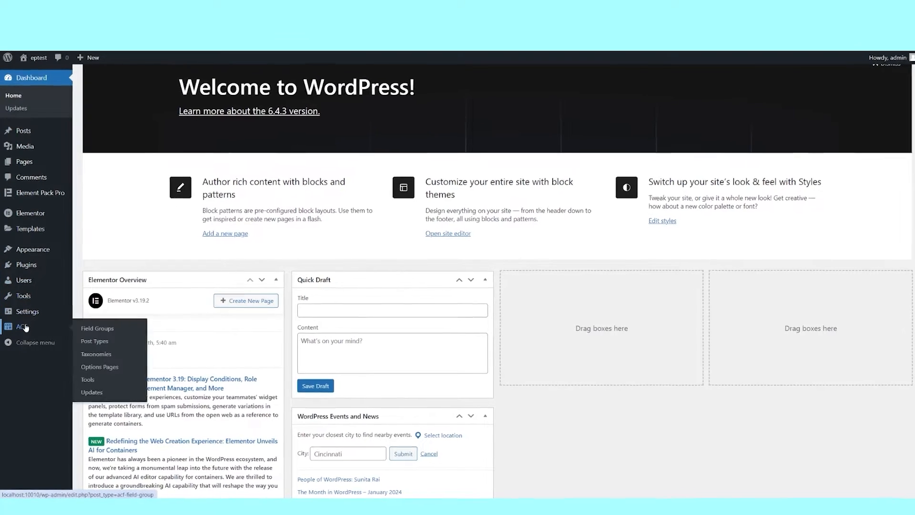
left_click(27, 330)
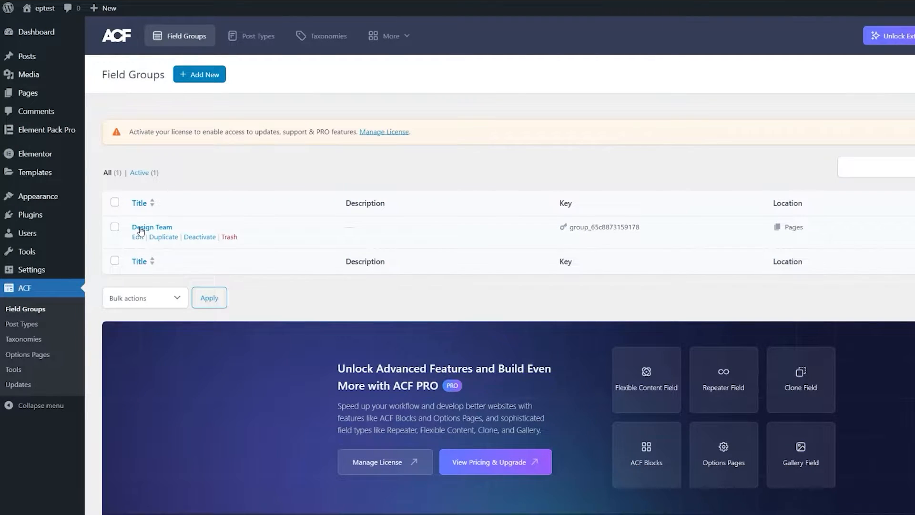
left_click(140, 229)
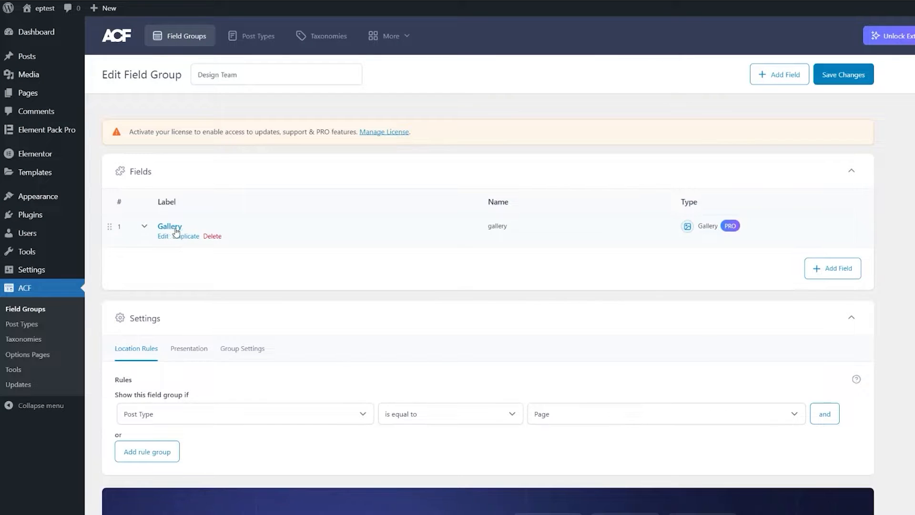
Step: Add a Repeater field labelled ACF Slider with the field name acf_slider to the Design Team field group
left_click(834, 269)
left_click(180, 349)
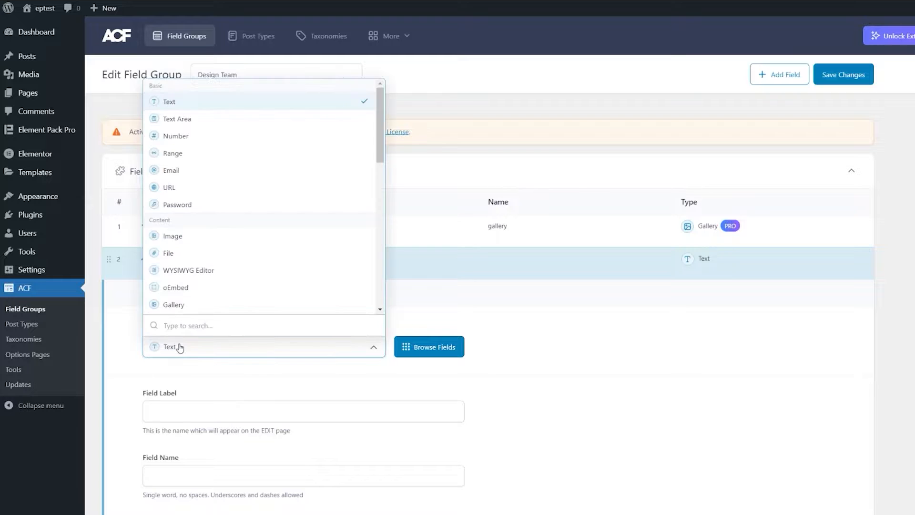
type("Rep")
left_click(189, 312)
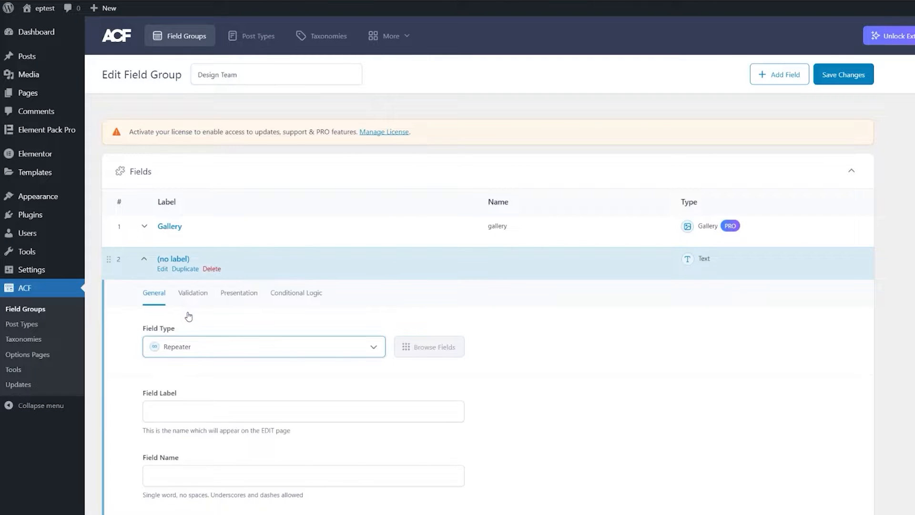
scroll(302, 370, "down", 1)
left_click(191, 359)
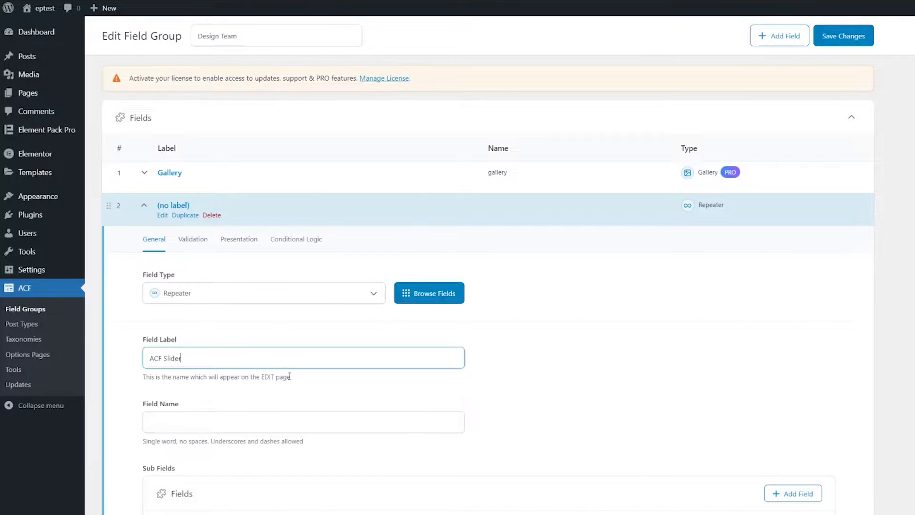
scroll(289, 376, "down", 2)
left_click(278, 319)
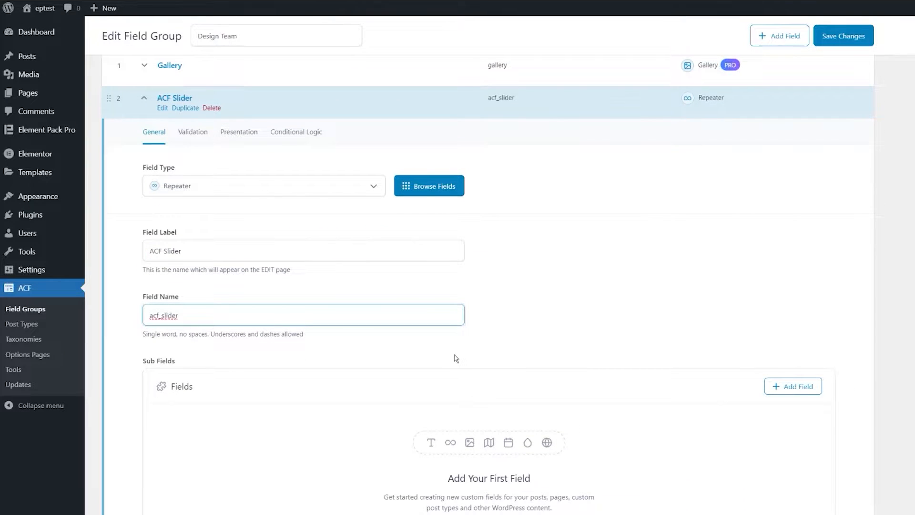
Step: Add a first sub field to the ACF Slider repeater and set its field type to Image
scroll(456, 358, "down", 3)
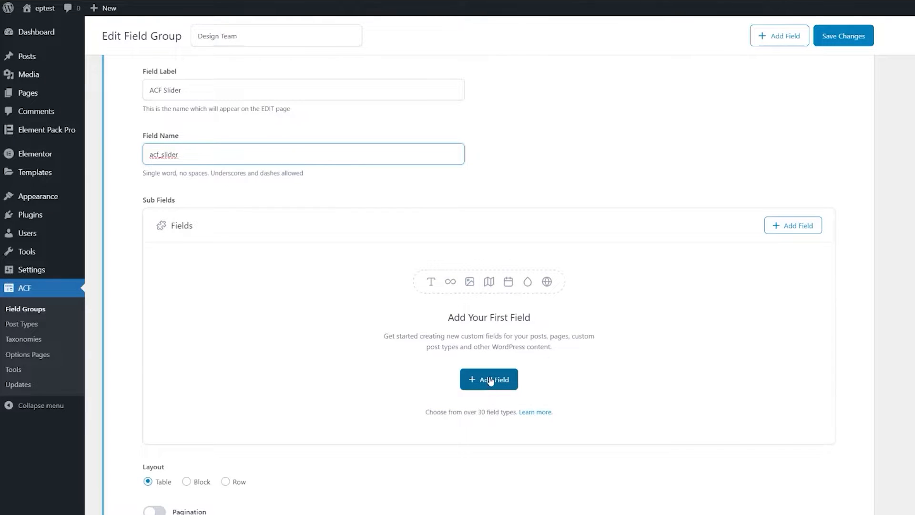
left_click(491, 380)
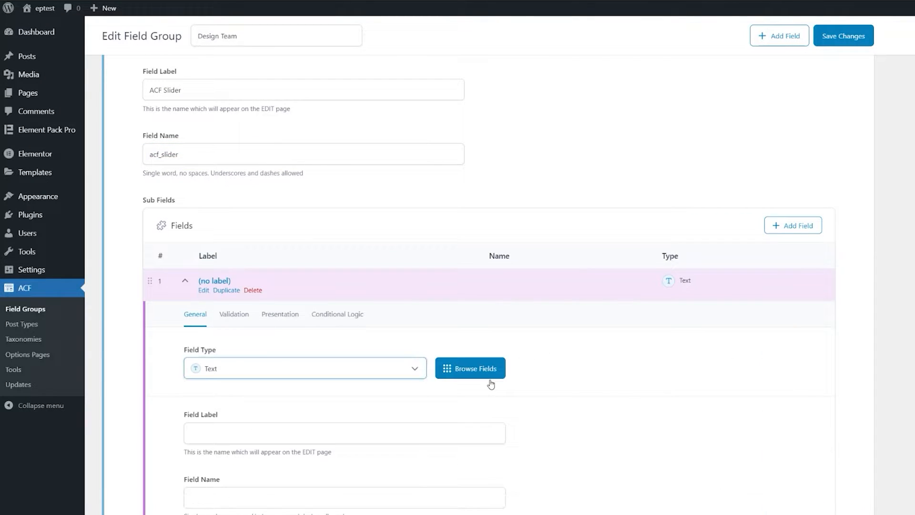
scroll(315, 384, "down", 2)
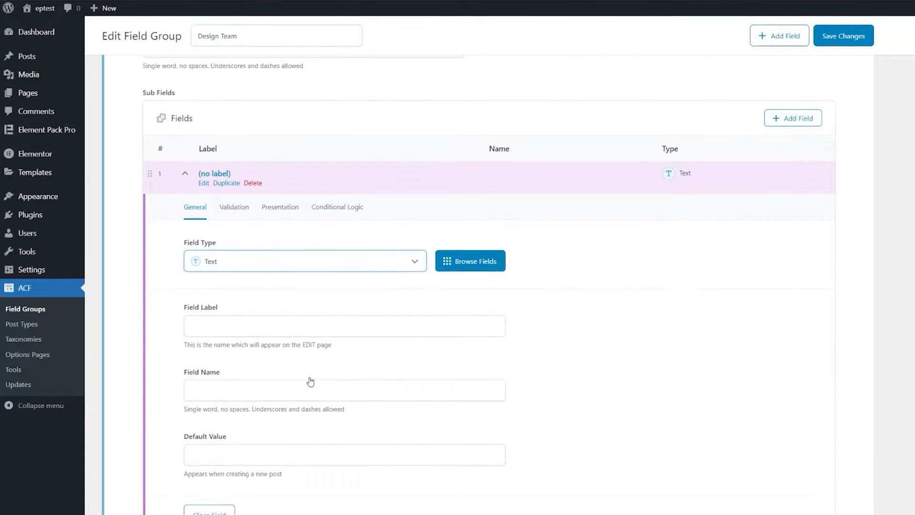
left_click(276, 264)
type("image")
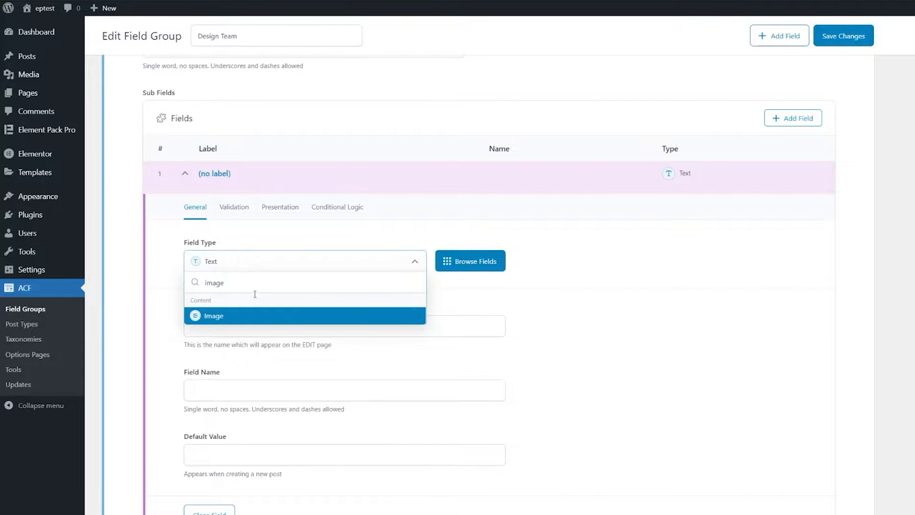
left_click(244, 317)
Step: Label the image sub field Slide Image with the field name slide_image, and collapse its settings
scroll(246, 320, "up", 1)
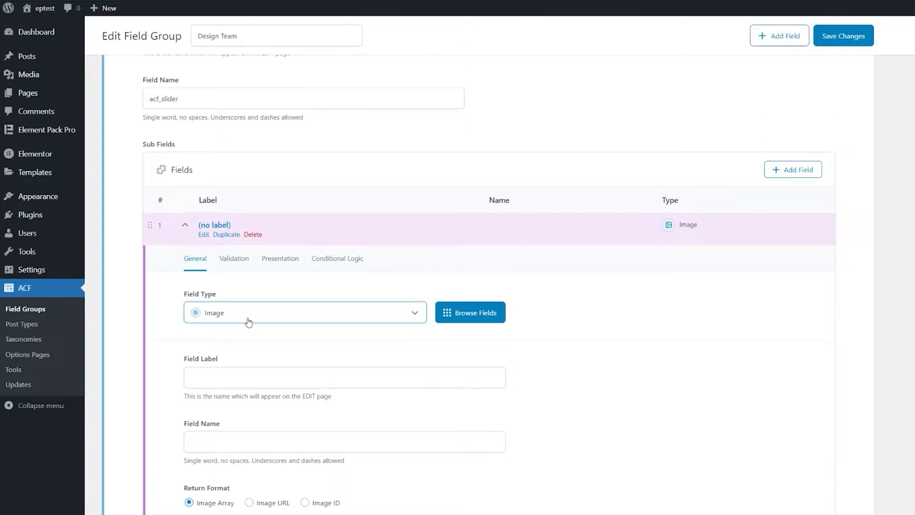
left_click(224, 384)
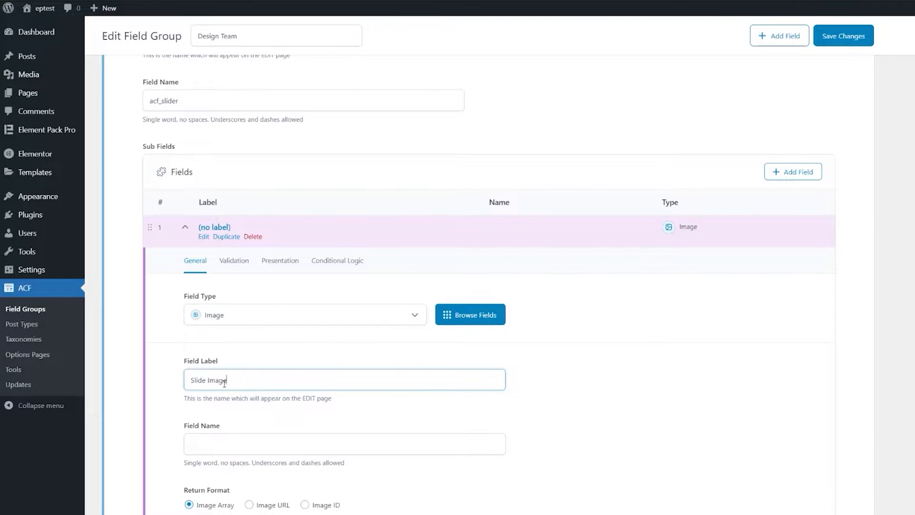
type("Slide Image")
left_click(223, 451)
scroll(535, 393, "down", 3)
scroll(809, 325, "up", 4)
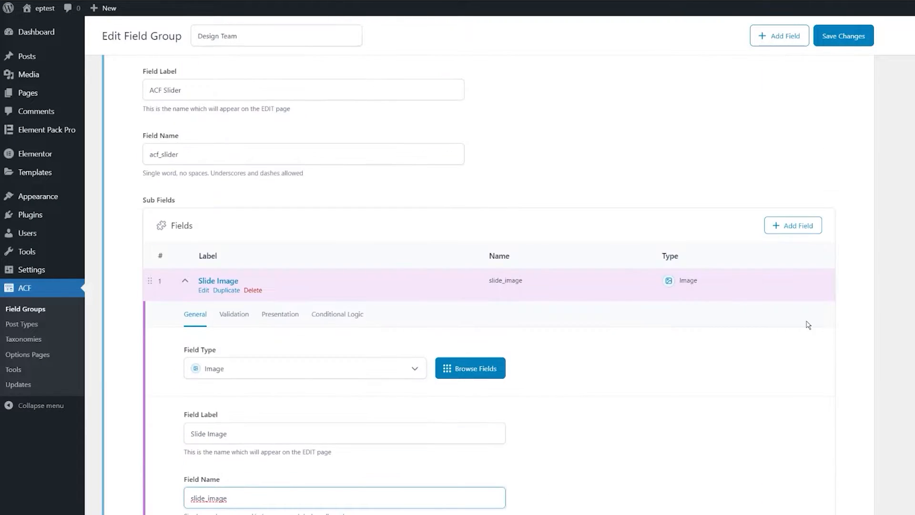
left_click(186, 284)
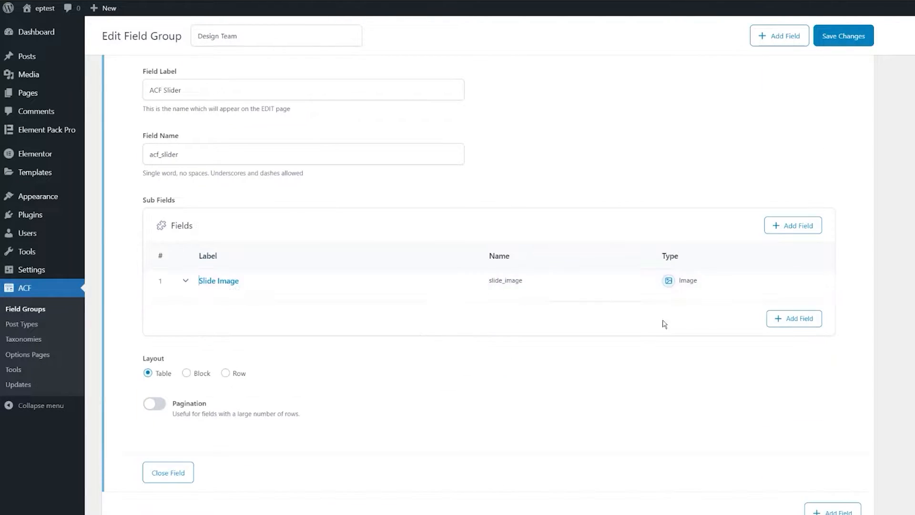
Step: Add a Text sub field labelled Slide Title with the field name slide_title, and collapse its settings
left_click(785, 320)
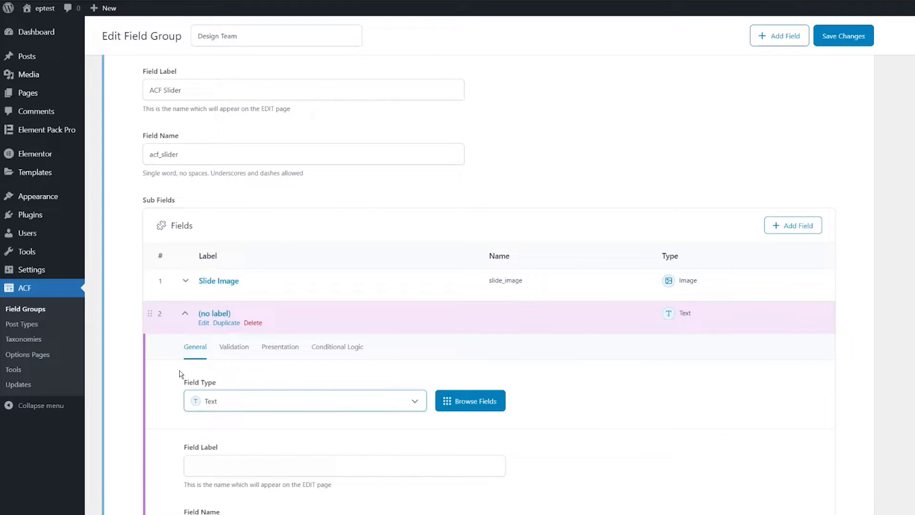
left_click(227, 403)
left_click(227, 459)
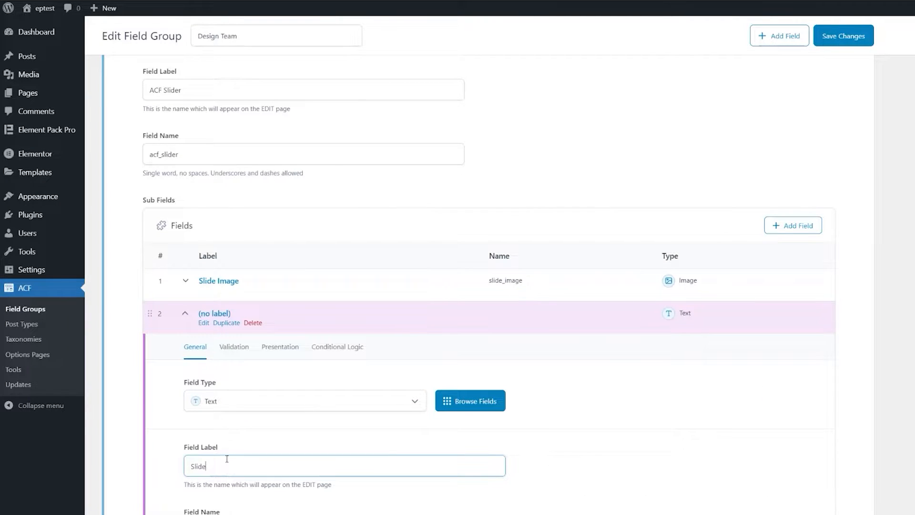
type("Slide Title")
scroll(326, 444, "down", 5)
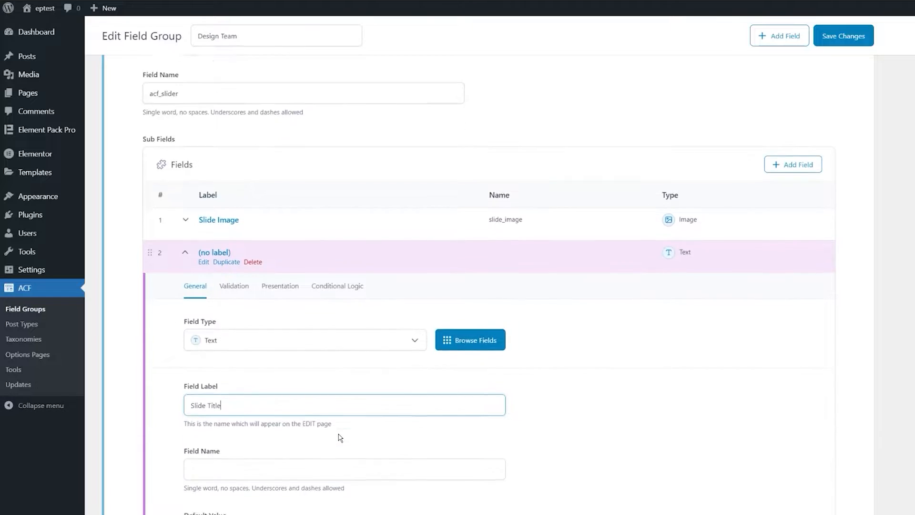
left_click(251, 316)
scroll(233, 432, "up", 4)
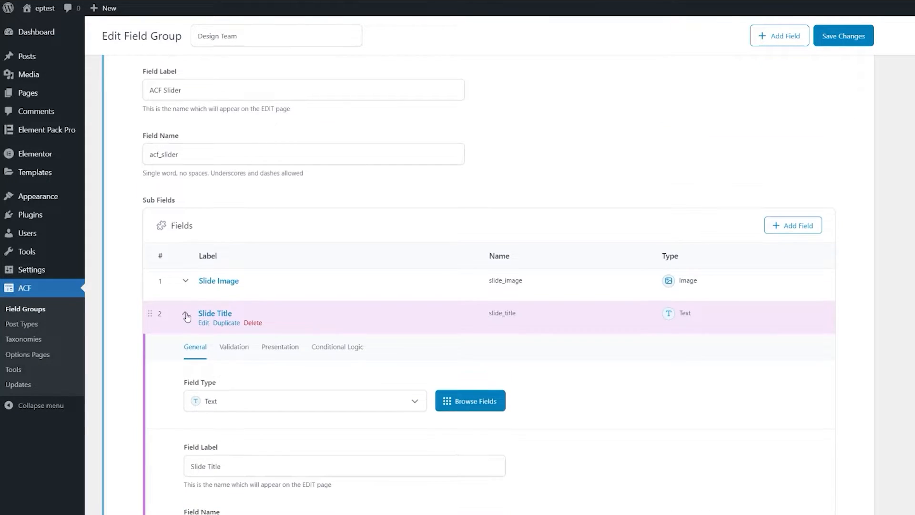
left_click(185, 313)
Step: Add a third sub field of type Text labelled Slide Detail Text with the field name slide_detail_text
left_click(782, 355)
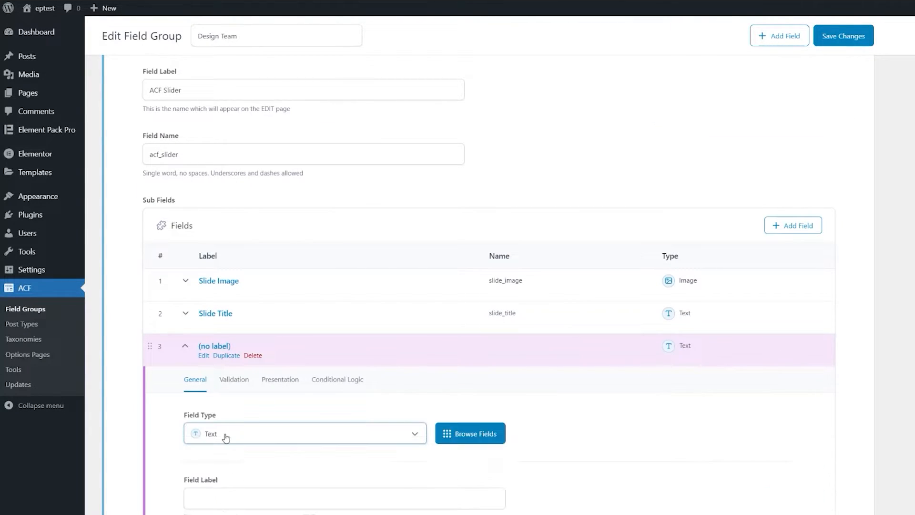
left_click(224, 493)
type("Slide Detail T")
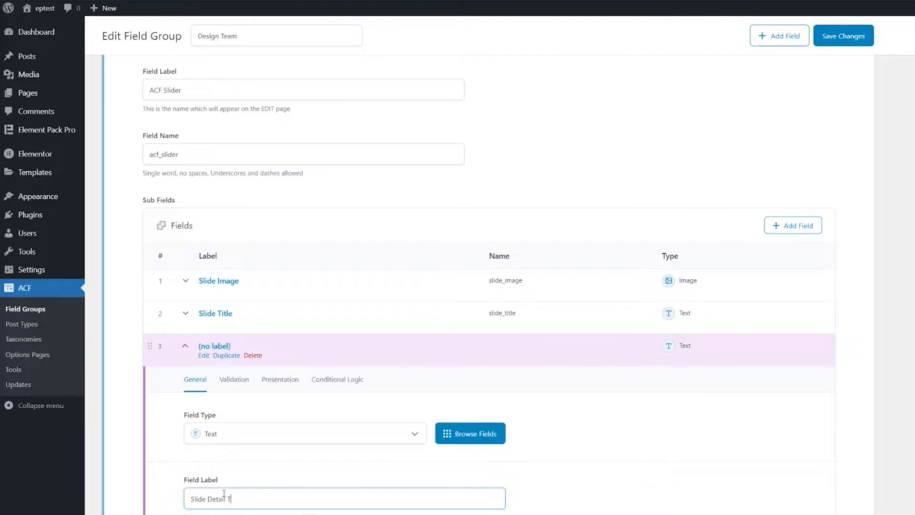
type("ext")
scroll(370, 453, "down", 3)
left_click(405, 394)
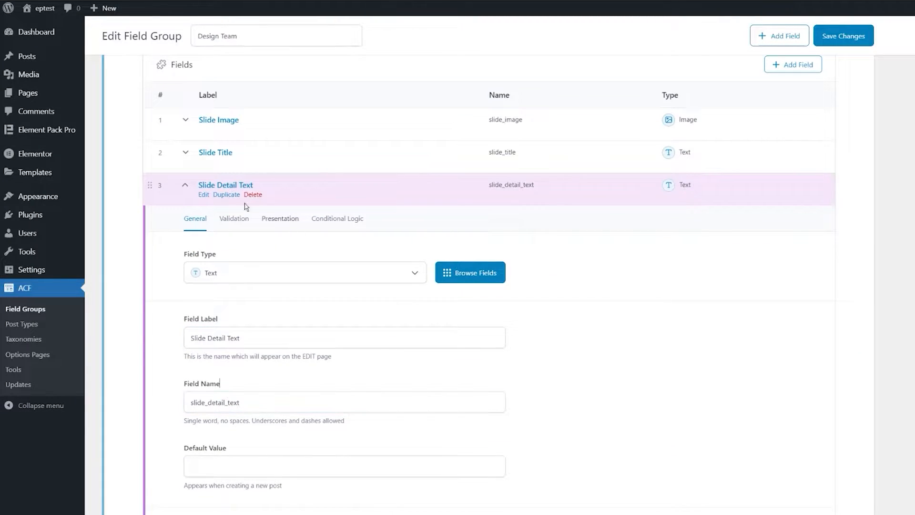
Step: Collapse the Slide Detail Text sub field and add a fourth sub field of type Link
left_click(186, 189)
left_click(788, 227)
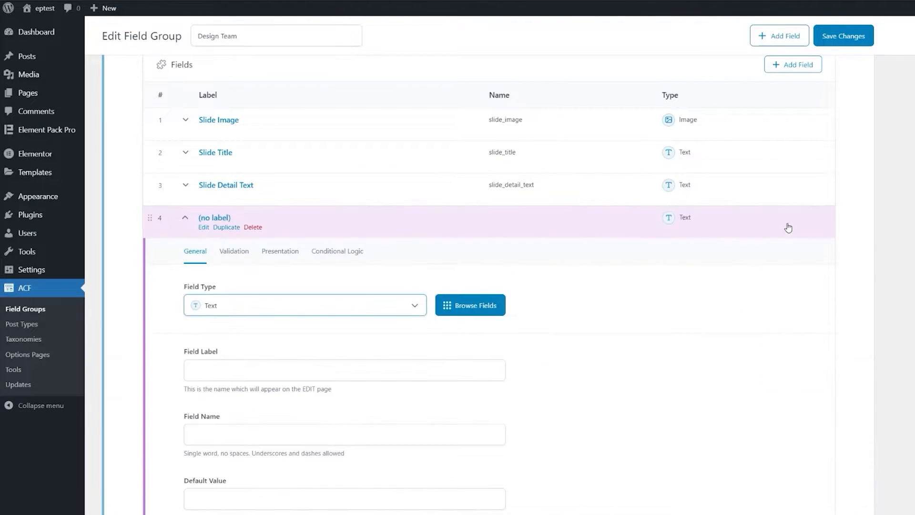
left_click(293, 311)
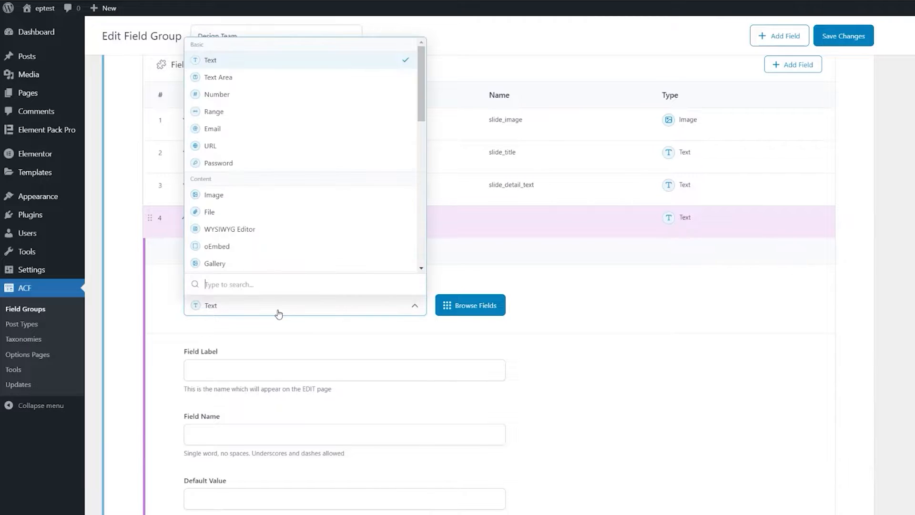
type("link")
key("Return")
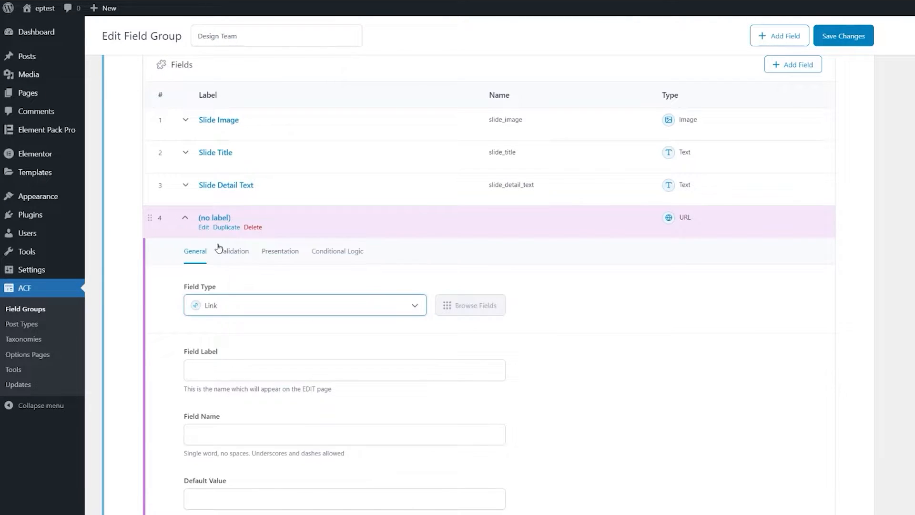
Step: Label the link sub field Button URL with the field name button_url, and collapse its settings
left_click(230, 370)
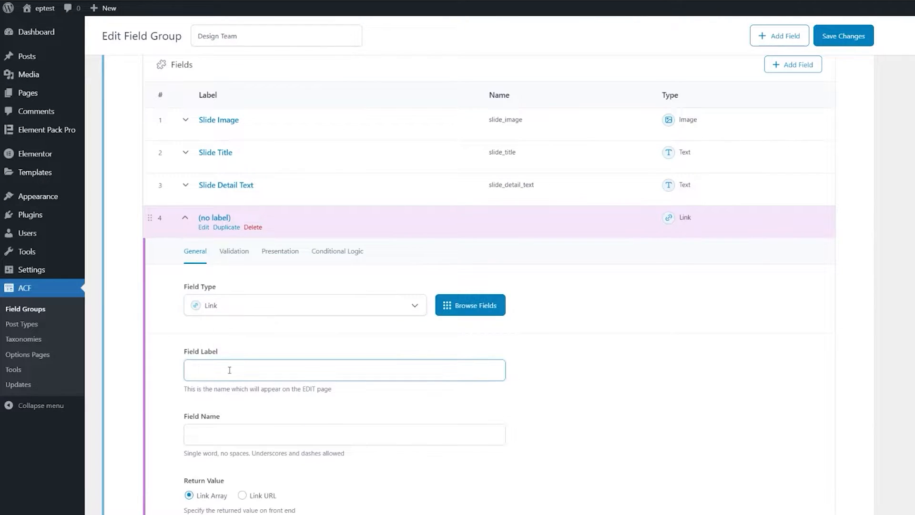
left_click(393, 435)
scroll(582, 400, "down", 2)
left_click(185, 112)
scroll(470, 296, "up", 4)
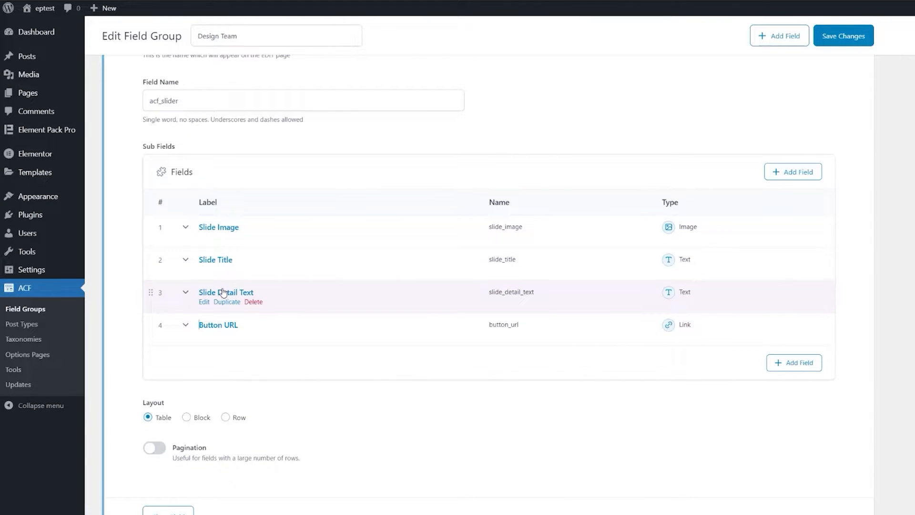
Step: Save the changes to the Design Team field group
left_click(828, 42)
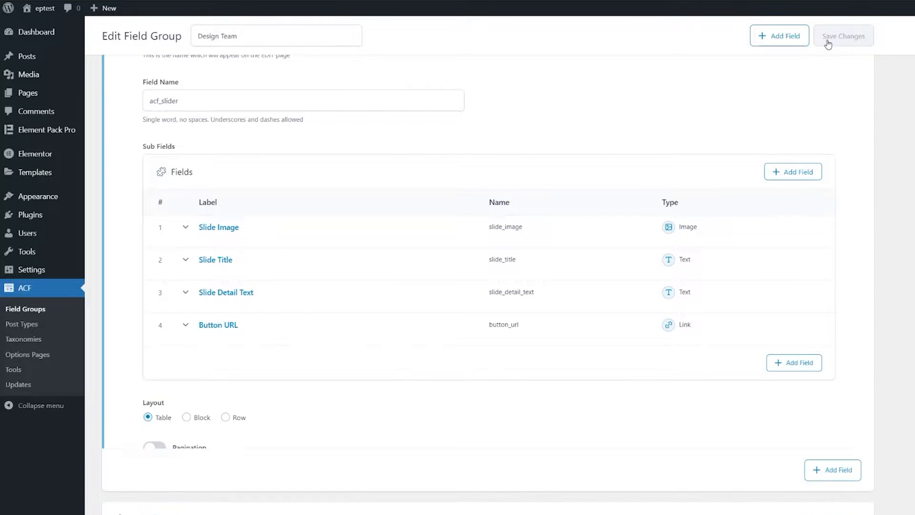
scroll(785, 99, "down", 8)
scroll(578, 370, "up", 6)
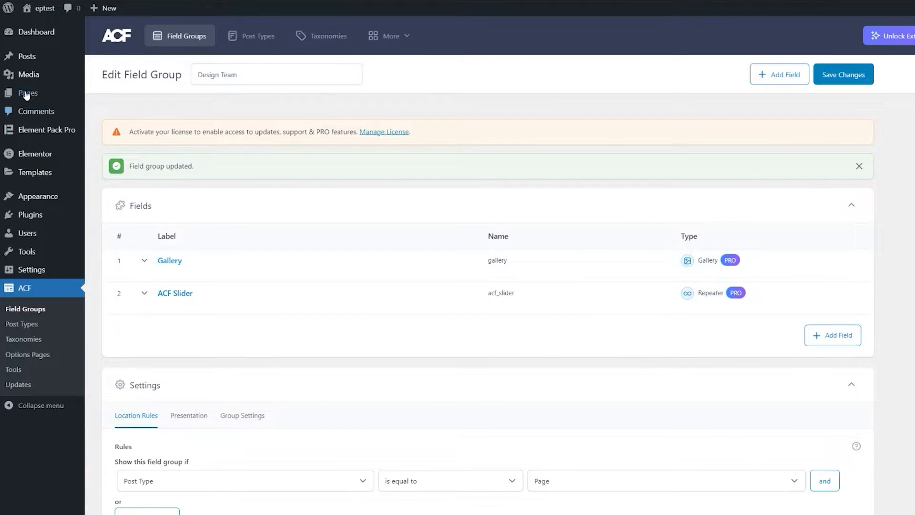
Step: Create a new page titled ACF Slider
mouse_move(27, 98)
left_click(122, 112)
type("ACF Slider")
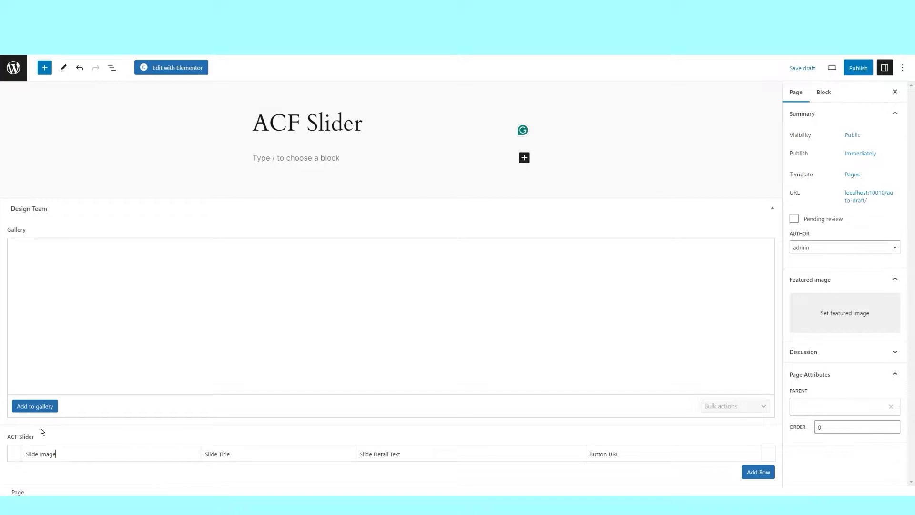
Step: Add a row to the page's ACF Slider repeater, then upload four slide images and select them as the slide images
left_click(759, 475)
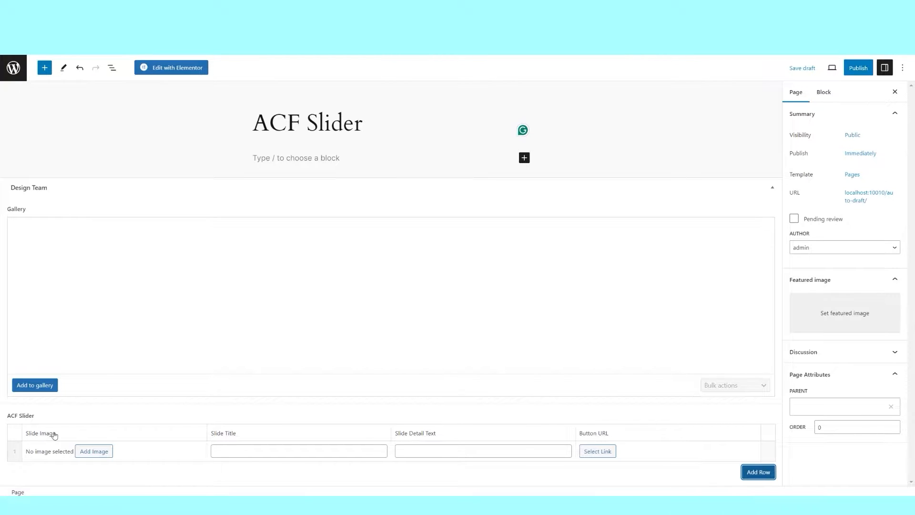
left_click(91, 452)
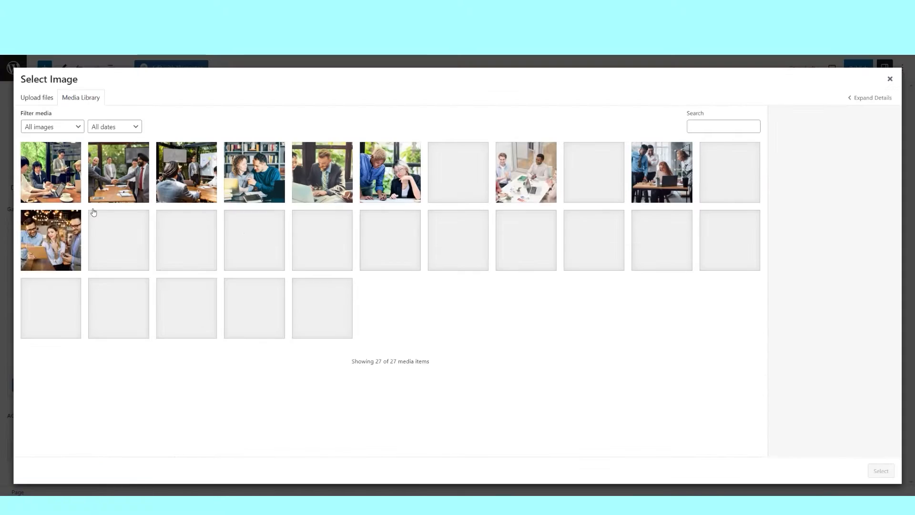
key("alt+Tab")
key("ctrl+a")
left_click_drag(535, 198, 247, 87)
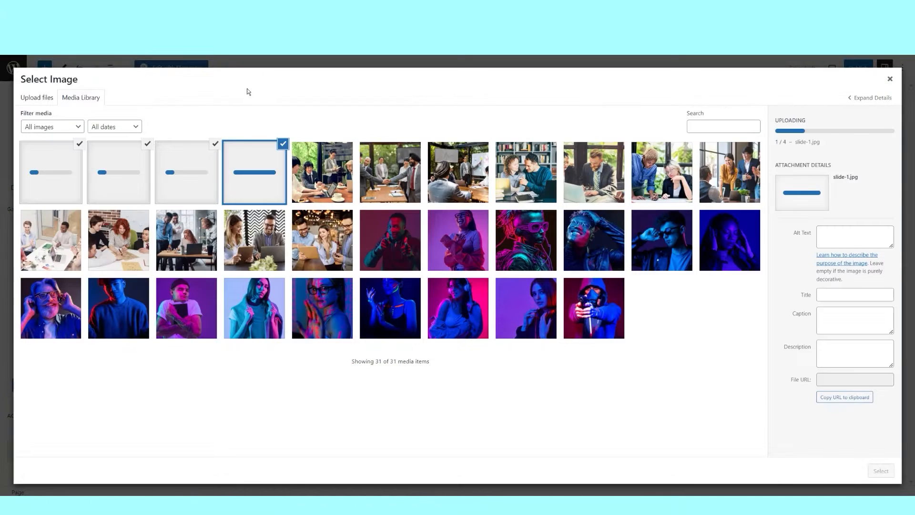
left_click(885, 473)
scroll(137, 376, "down", 7)
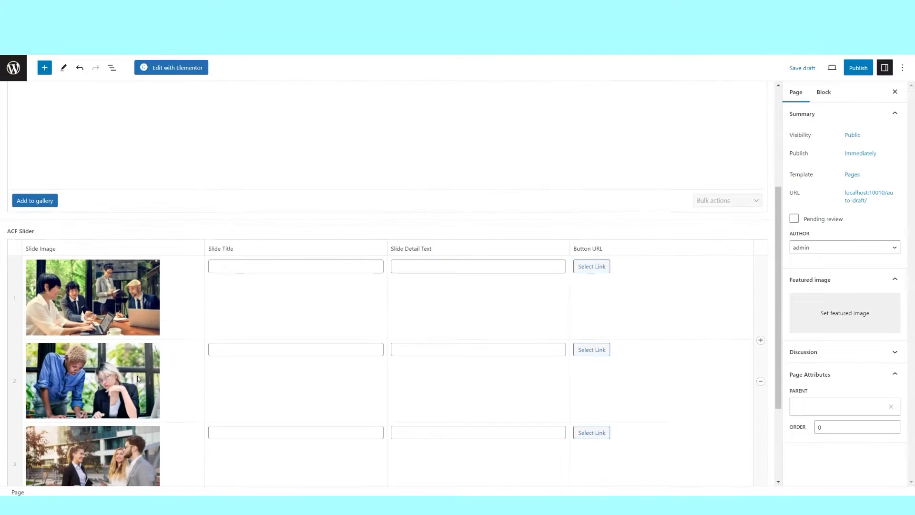
Step: Fill in the slide titles of the four rows as ACF Slider Title 1, 2, 3 and 4
scroll(191, 344, "up", 4)
left_click(259, 321)
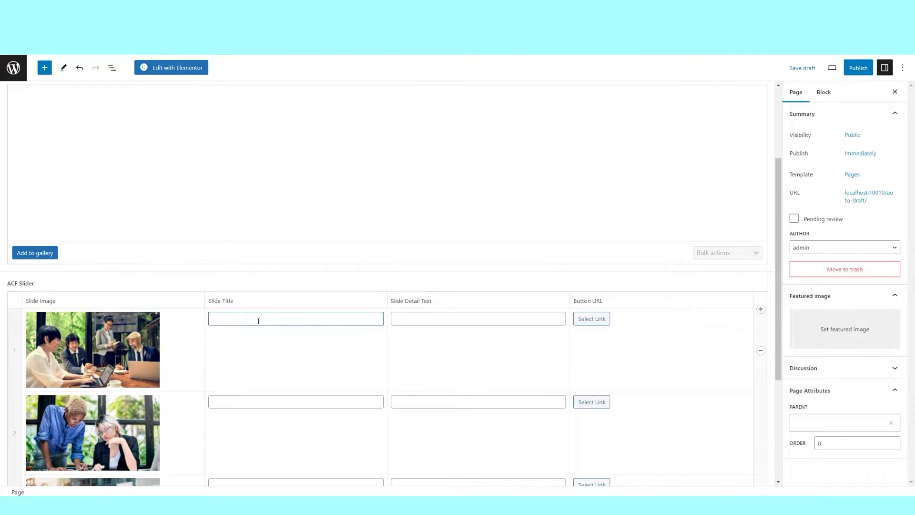
type("ACF Slider")
scroll(338, 269, "down", 1)
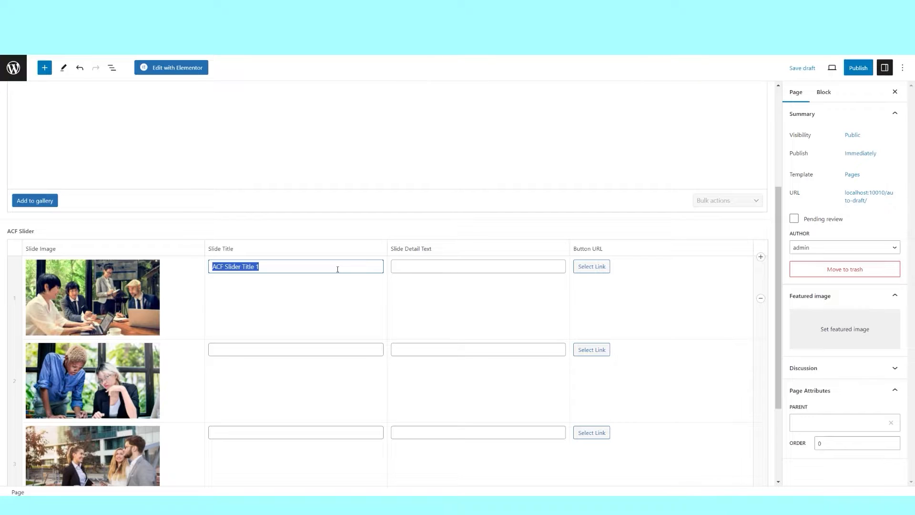
left_click(265, 349)
type("ACF Slider Title 1")
left_click(248, 434)
type("ACF Slider Title 1")
key("BackSpace")
type("3")
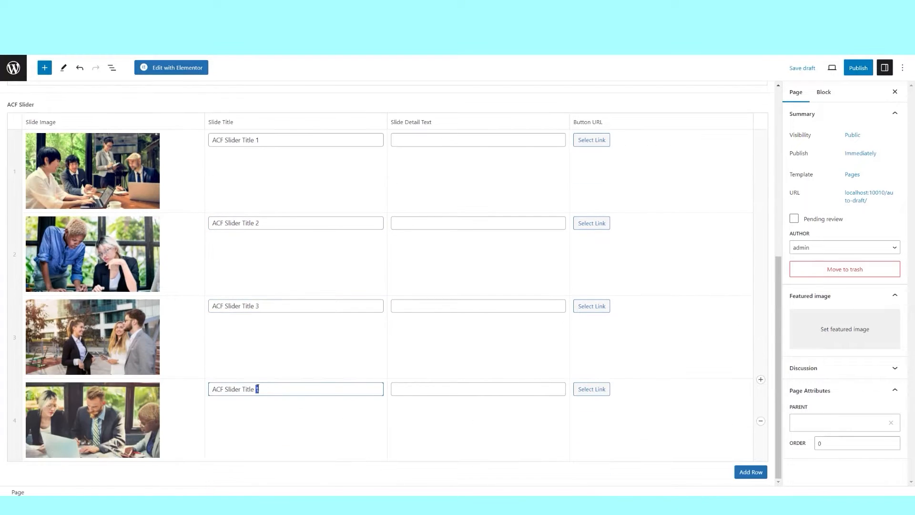
Step: Paste the same Lorem ipsum paragraph as the slide detail text of all four rows
scroll(413, 320, "up", 4)
key("ctrl+v")
left_click(459, 402)
key("ctrl+v")
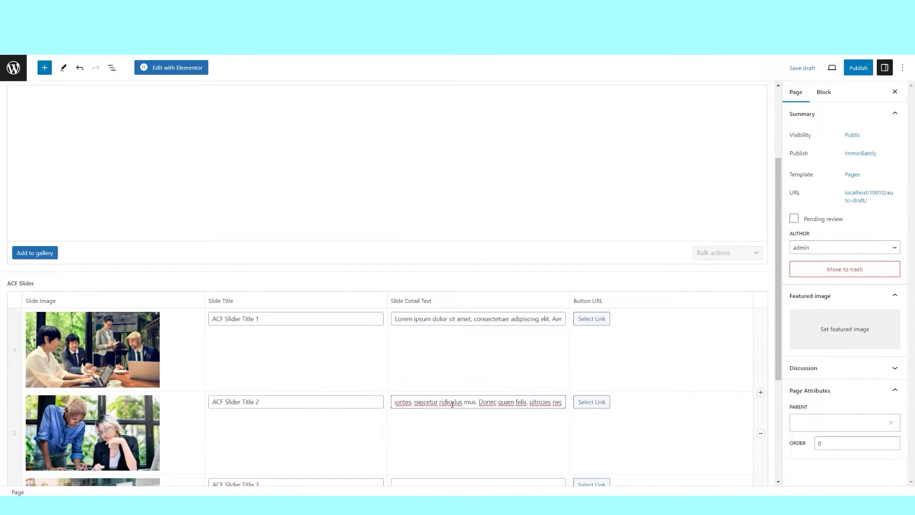
scroll(453, 400, "down", 4)
left_click(421, 307)
key("ctrl+v")
left_click(431, 391)
key("ctrl+v")
Step: Set the first slide's button link to # with the text Get Started Now, opening in a new tab
scroll(539, 445, "up", 4)
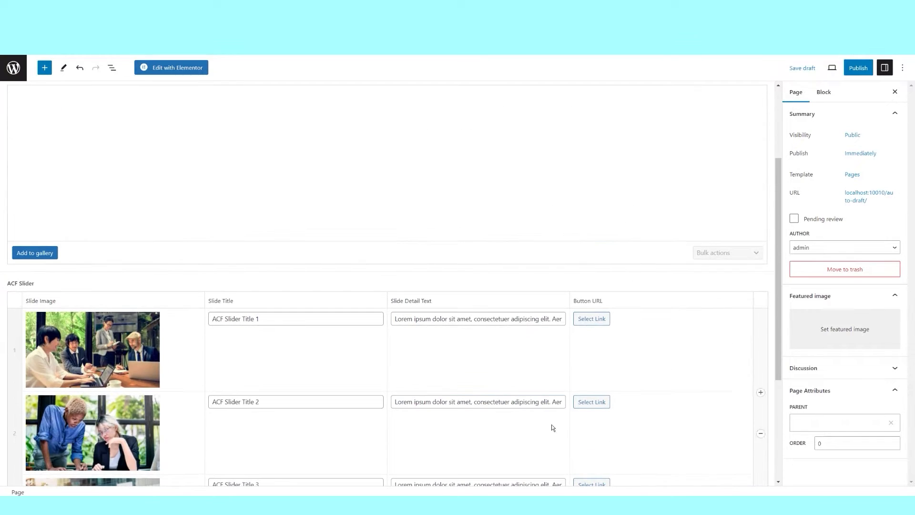
left_click(592, 318)
type("#")
left_click(449, 206)
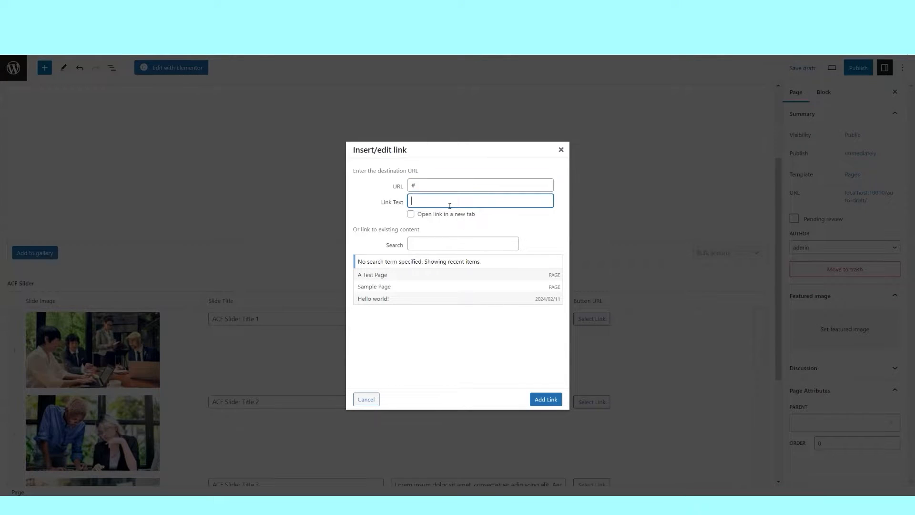
left_click(411, 214)
left_click(545, 400)
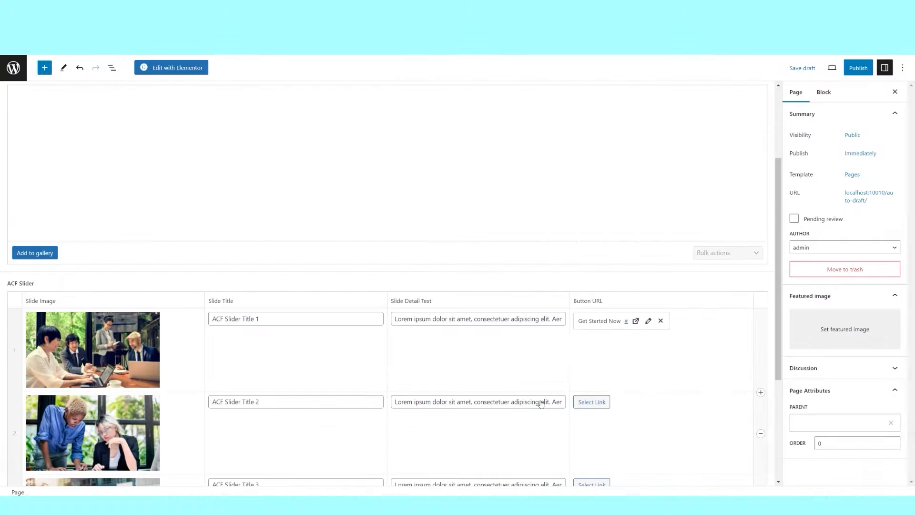
Step: Set the second slide's button link to # with the text Free Download, opening in a new tab
scroll(642, 388, "down", 2)
left_click(592, 312)
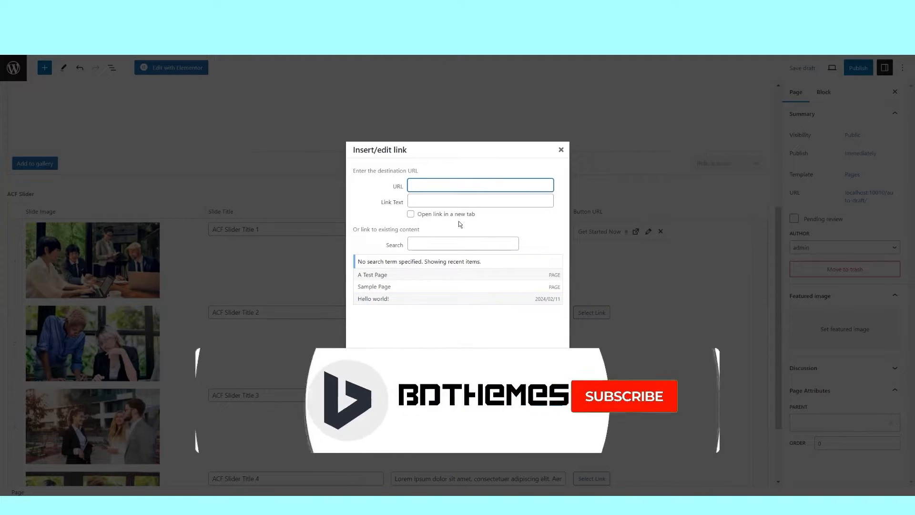
type("#")
left_click(446, 201)
type("Free Download")
left_click(411, 215)
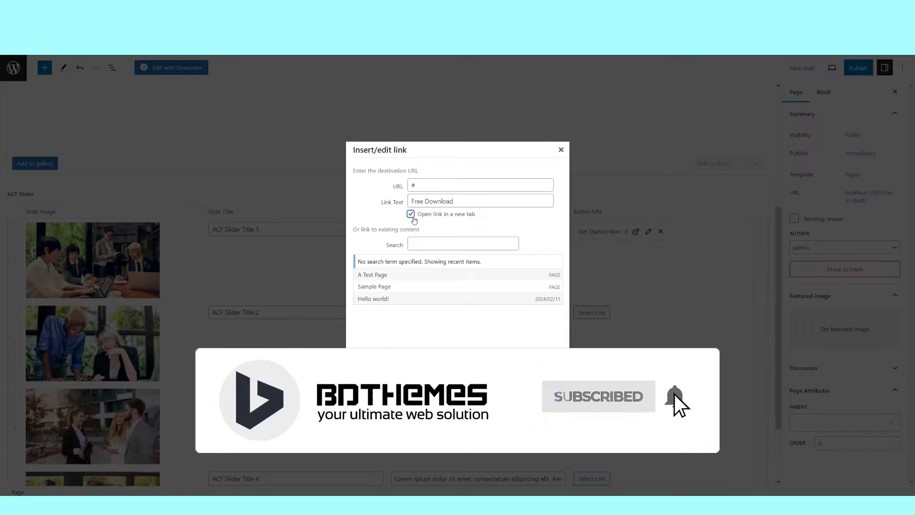
left_click(545, 400)
Step: Set the third slide's button link to # with the text View Demo, opening in a new tab
left_click(592, 395)
type("#")
left_click(447, 201)
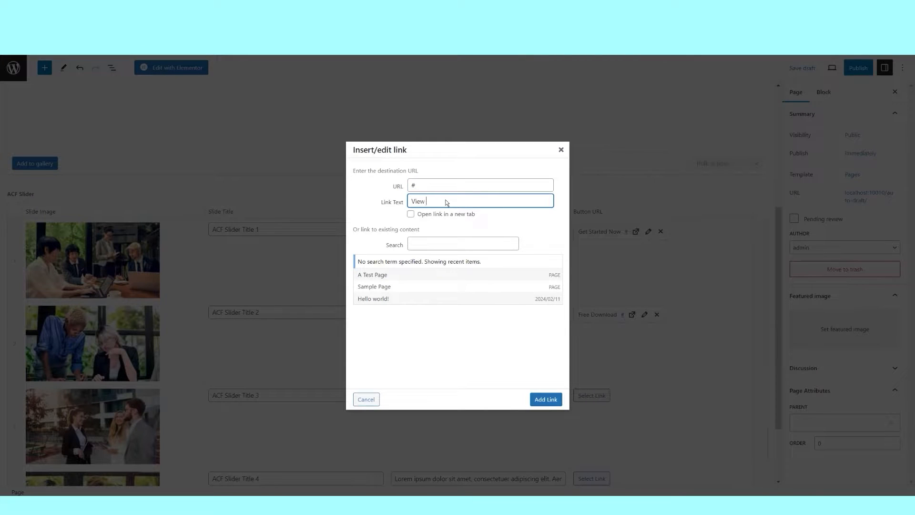
left_click(411, 214)
left_click(546, 399)
Step: Set the fourth slide's button link to # with the text Go Pricing, opening in a new tab
scroll(572, 395, "down", 2)
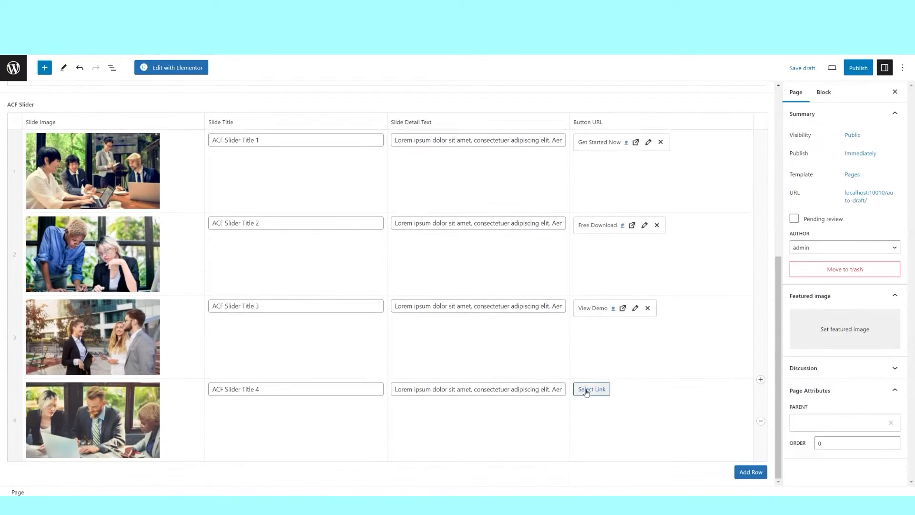
left_click(592, 389)
type("#")
left_click(441, 202)
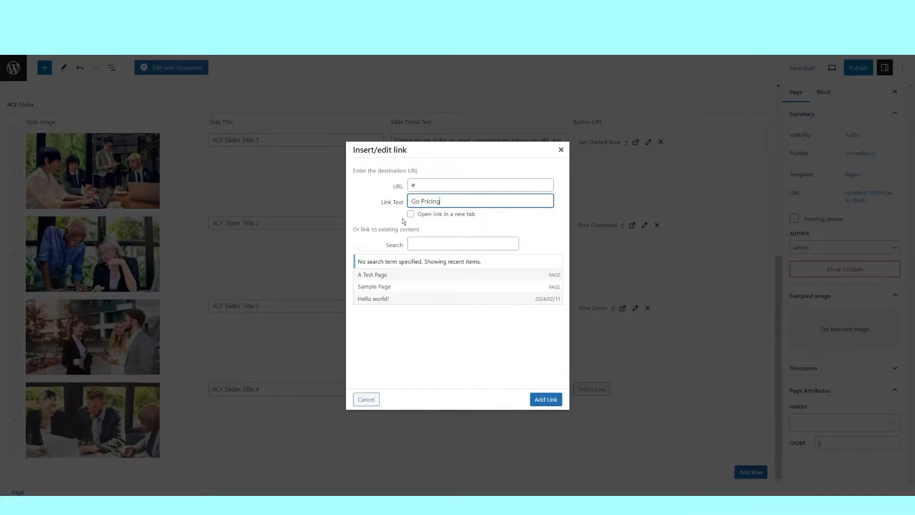
left_click(411, 214)
left_click(546, 399)
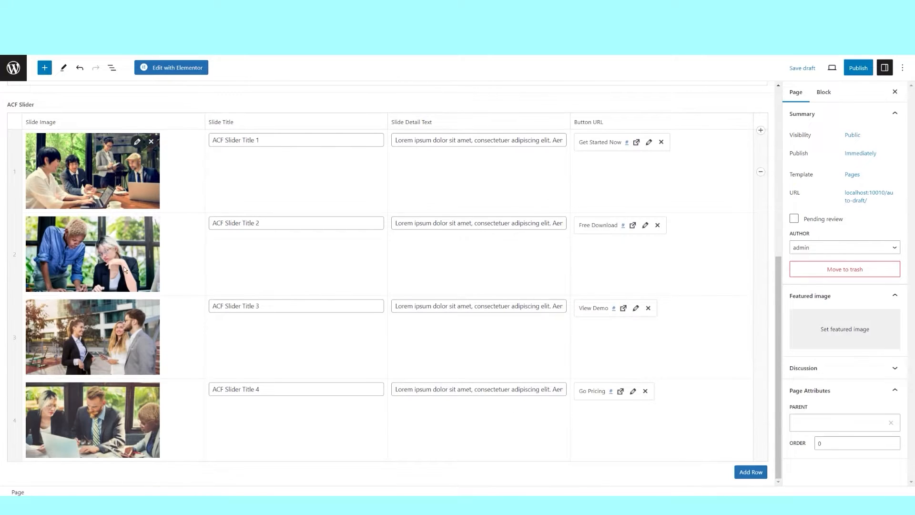
Step: Publish the ACF Slider page
scroll(124, 270, "up", 3)
scroll(681, 328, "down", 3)
left_click(850, 74)
left_click(840, 71)
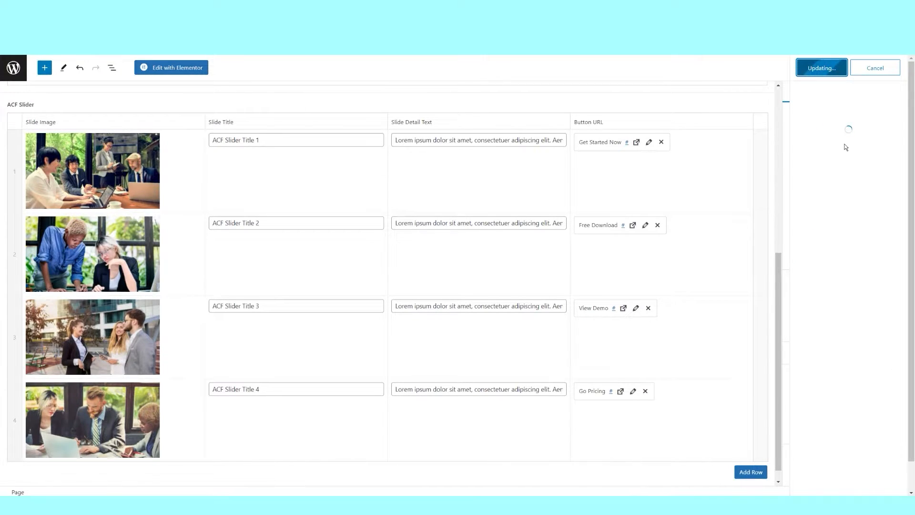
Step: Open the page in the Elementor editor and set its page layout to Elementor Canvas
left_click(185, 73)
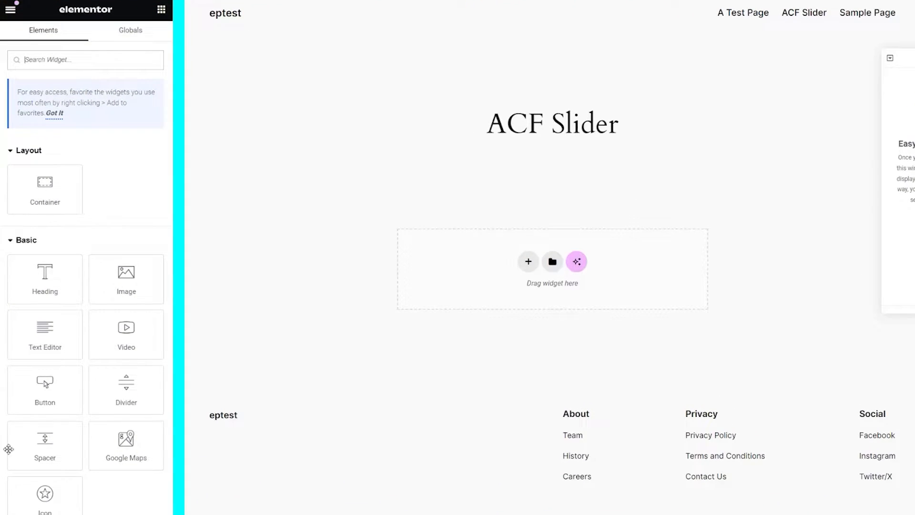
scroll(9, 449, "down", 1)
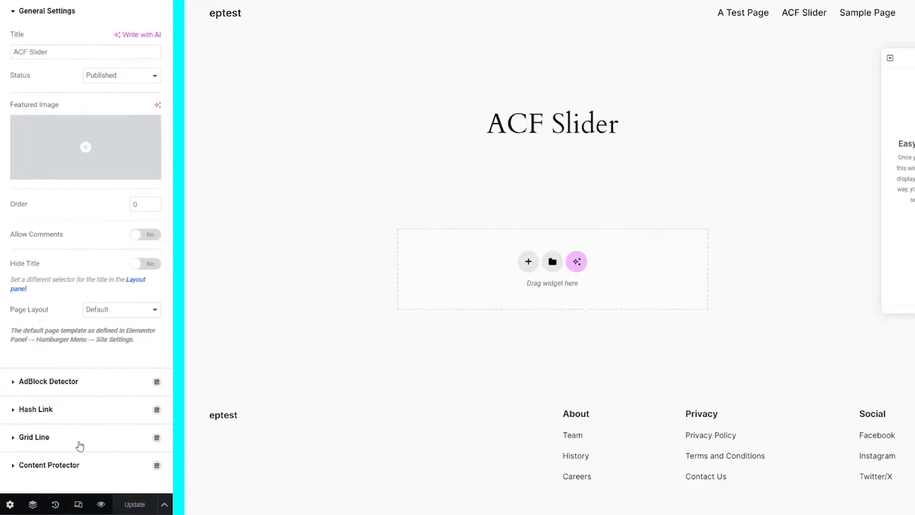
left_click(114, 309)
left_click(112, 329)
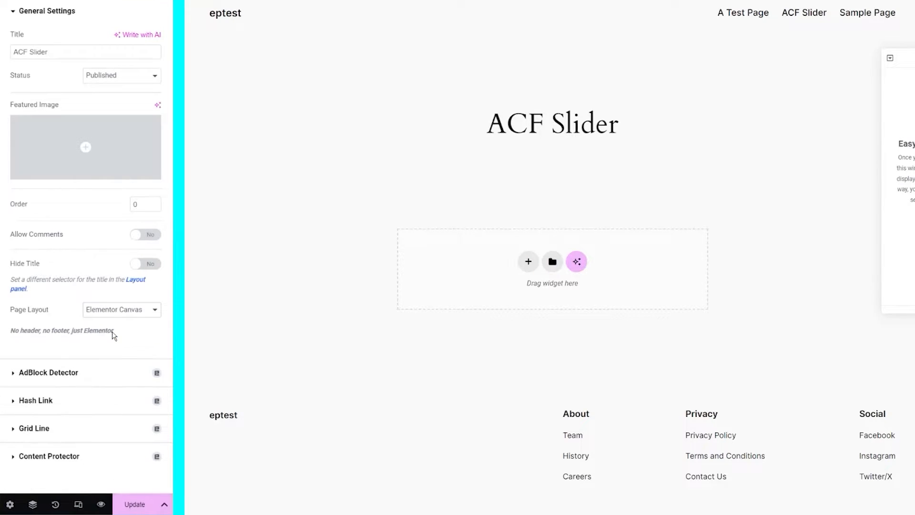
Step: Add a single-column container to the page and place a Heading widget in it
left_click(526, 85)
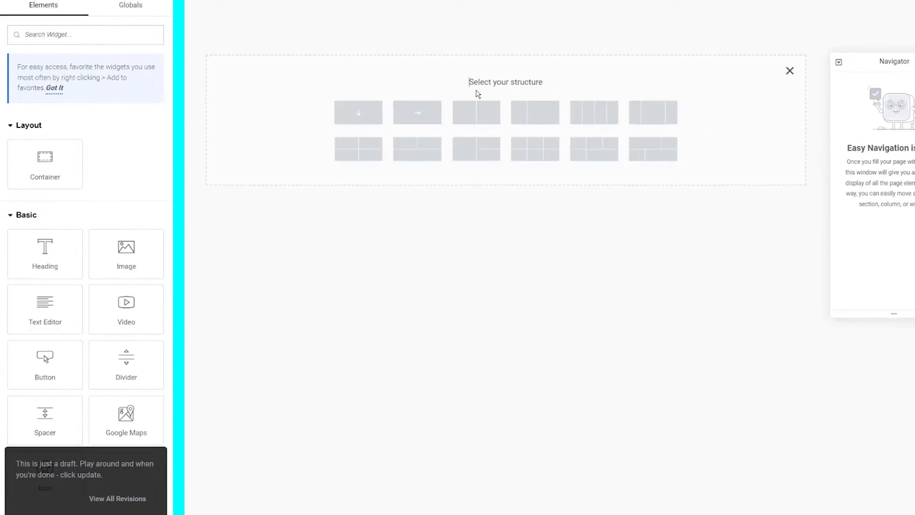
left_click(358, 124)
left_click(500, 32)
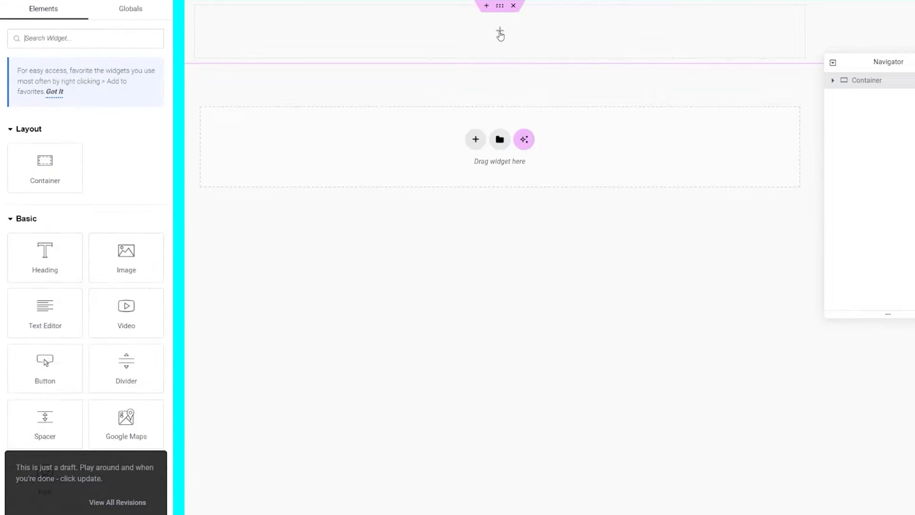
left_click_drag(45, 262, 442, 18)
Step: Centre the heading and change its text color to black
left_click(89, 22)
left_click(122, 83)
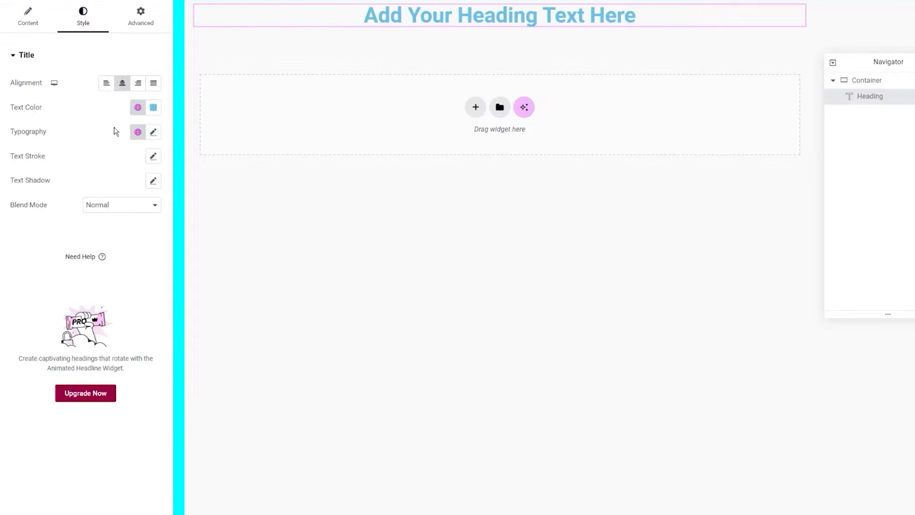
left_click(153, 108)
left_click_drag(151, 165, 45, 239)
Step: Change the heading's title to ACF Slider Demo 1
left_click(27, 21)
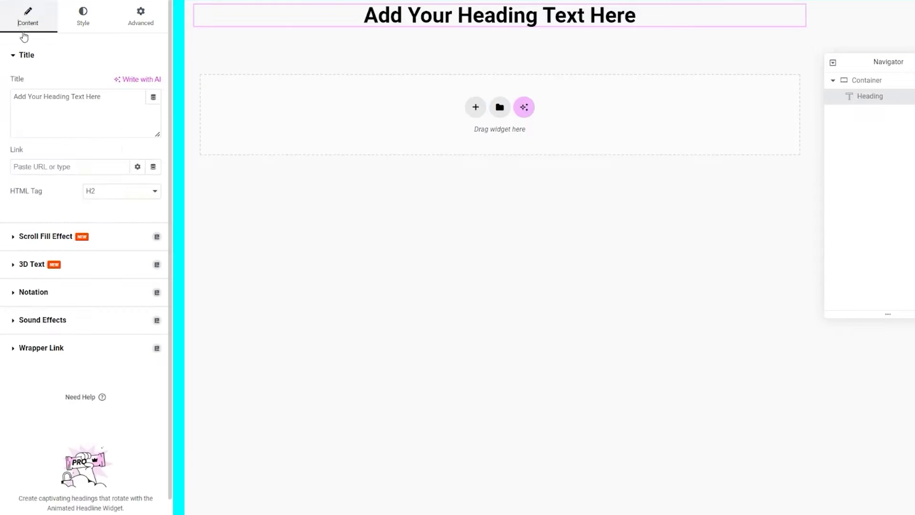
triple_click(84, 108)
type("ACF Slider Demo 1")
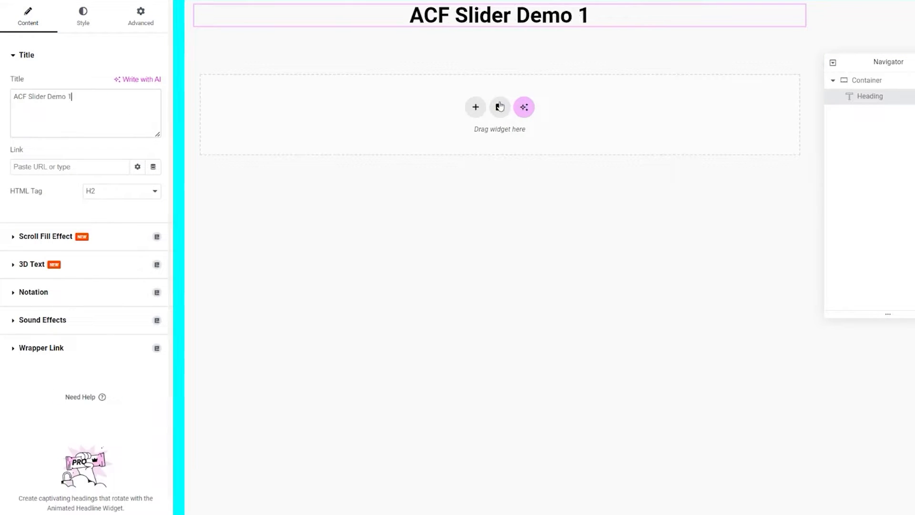
Step: Add a container directly below the ACF Slider Demo 1 heading and collapse the container tree in the Navigator
left_click(38, 0)
left_click_drag(48, 165, 511, 30)
left_click(833, 80)
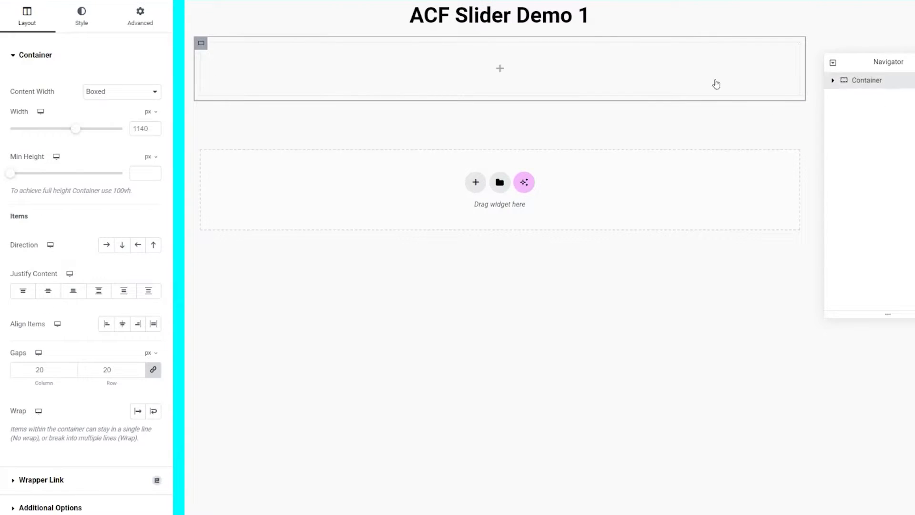
Step: Set the outer container's desktop padding to 150 px top and bottom and 50 px right and left, and update the page
left_click(157, 22)
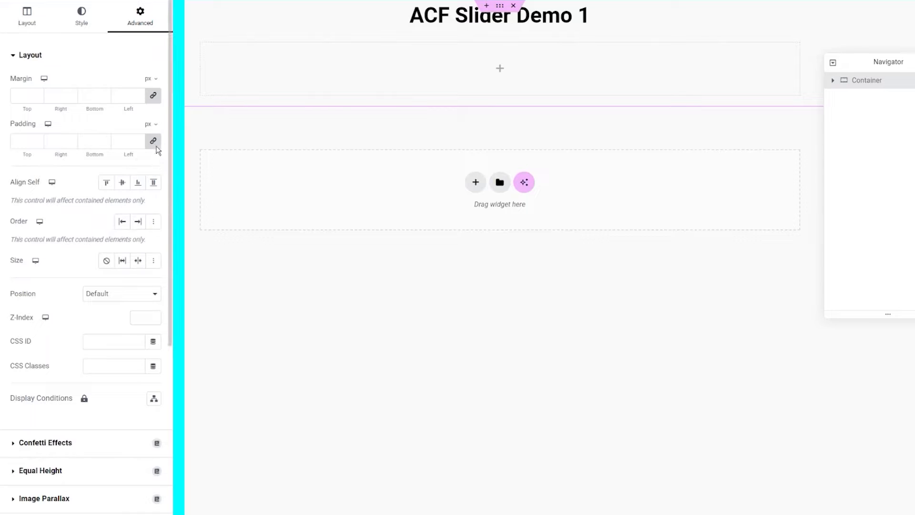
double_click(18, 141)
type("150")
double_click(56, 141)
type("50")
double_click(90, 141)
type("14")
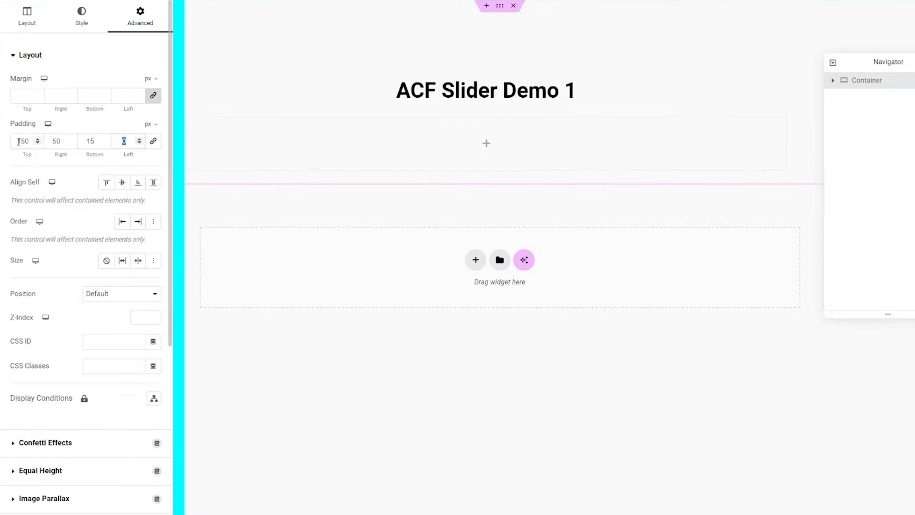
double_click(123, 141)
type("50")
key("BackSpace")
type("50")
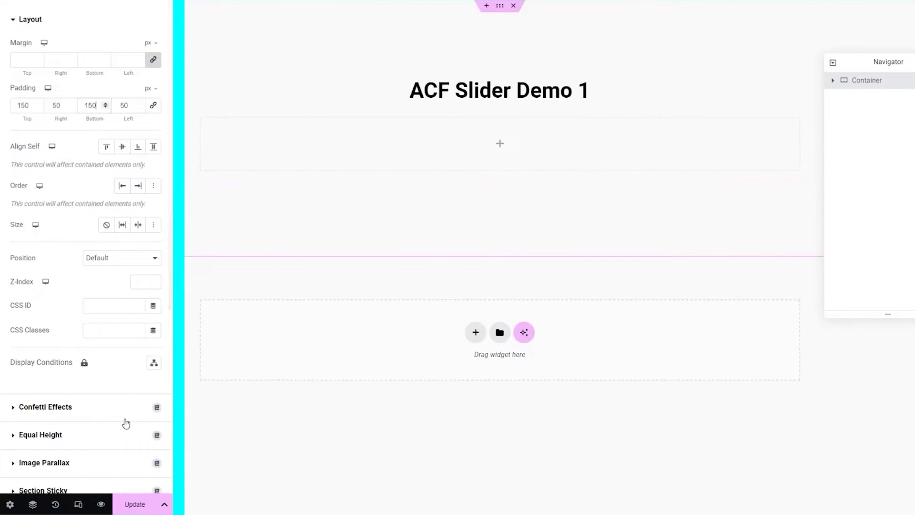
left_click(134, 505)
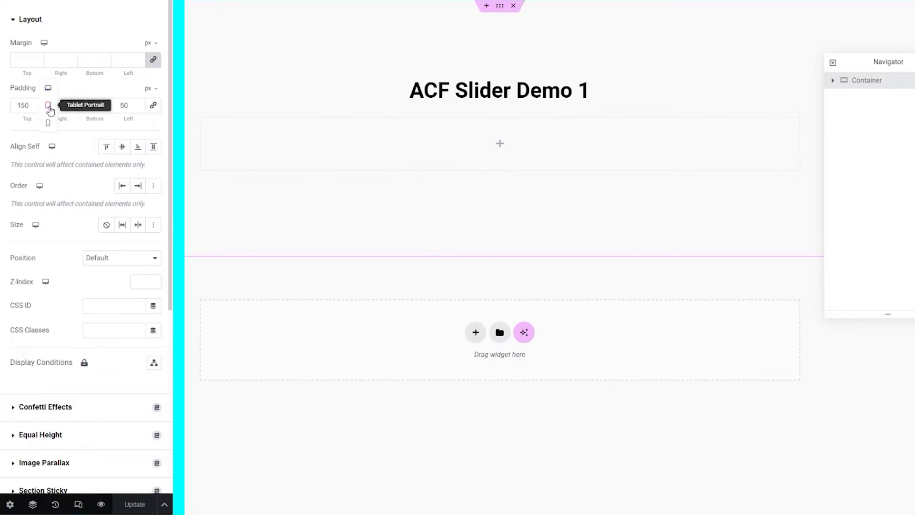
Step: Set the container's tablet portrait padding to 80 px top and bottom and 30 px right and left
left_click(47, 101)
type("80")
key("Tab")
type("30")
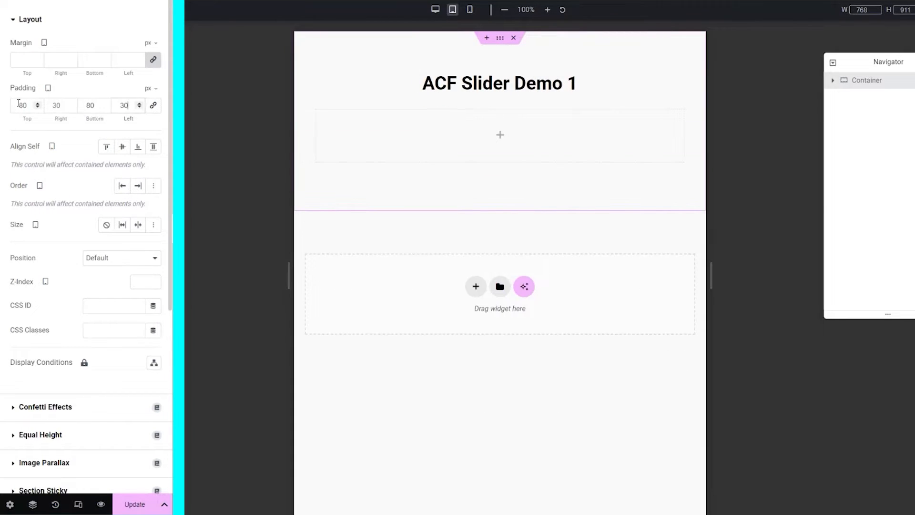
Step: Set the container's mobile padding to 50 px top and bottom and 15 px right and left, and save the page
left_click(47, 89)
left_click(48, 119)
left_click(153, 106)
left_click(16, 100)
type("5")
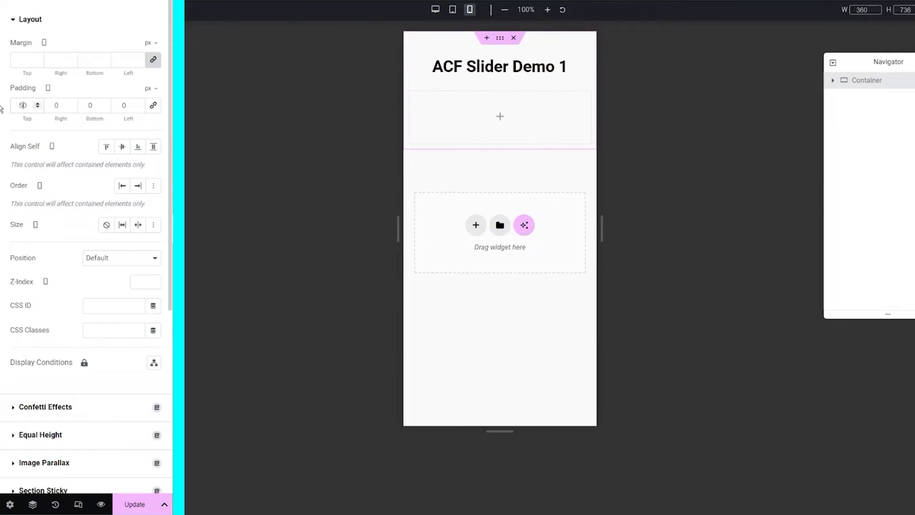
type("15")
key("Tab")
type("50")
key("Tab")
type("15")
key("ctrl+s")
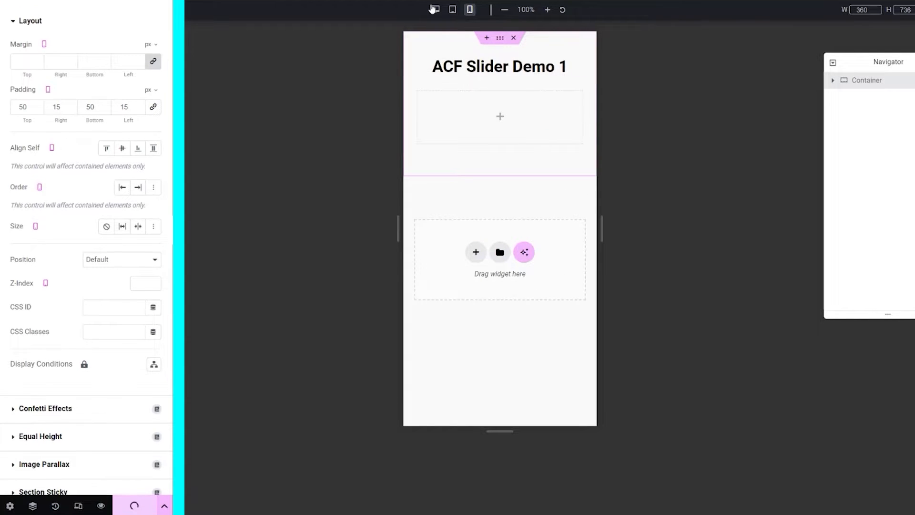
Step: Return to the desktop preview and search the widgets for ACF from the empty inner container
left_click(435, 10)
left_click(500, 165)
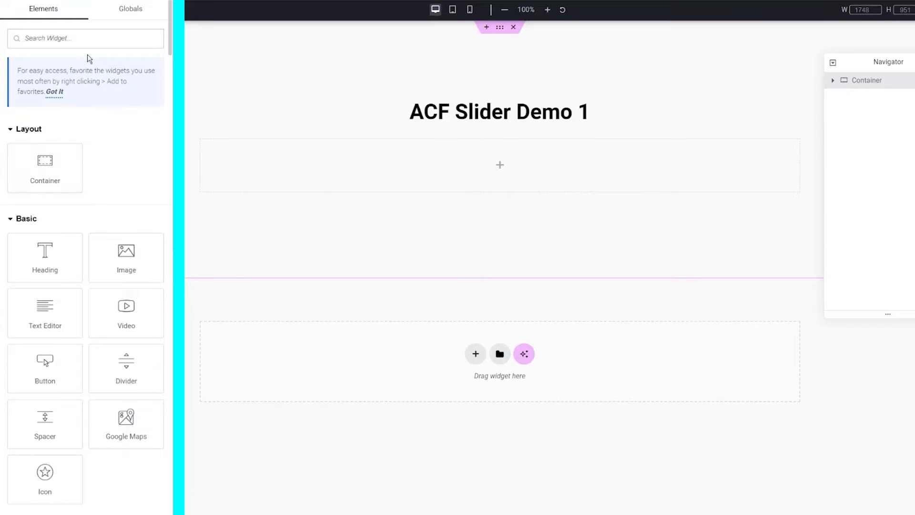
type("ACF")
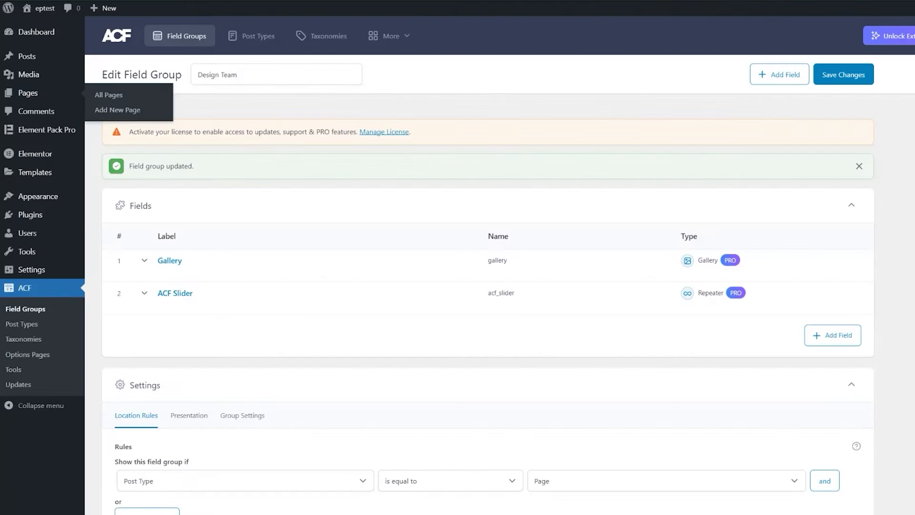
Step: In the WordPress dashboard, enable the ACF Slider widget among Element Pack Pro's 3rd party widgets and save the settings
left_click(37, 133)
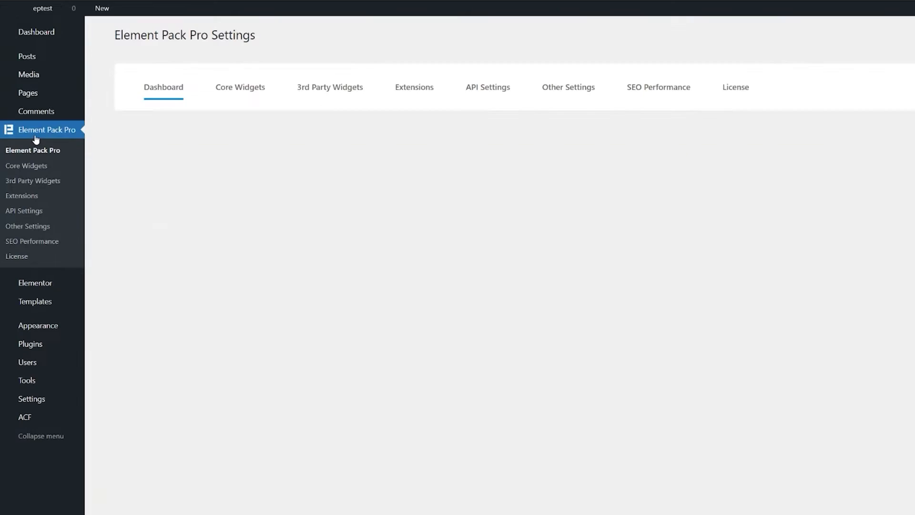
left_click(355, 98)
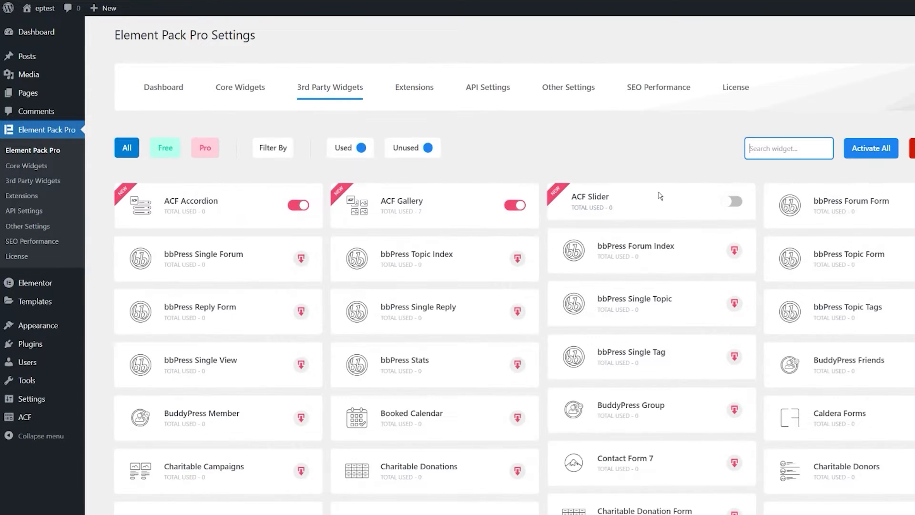
scroll(739, 206, "down", 13)
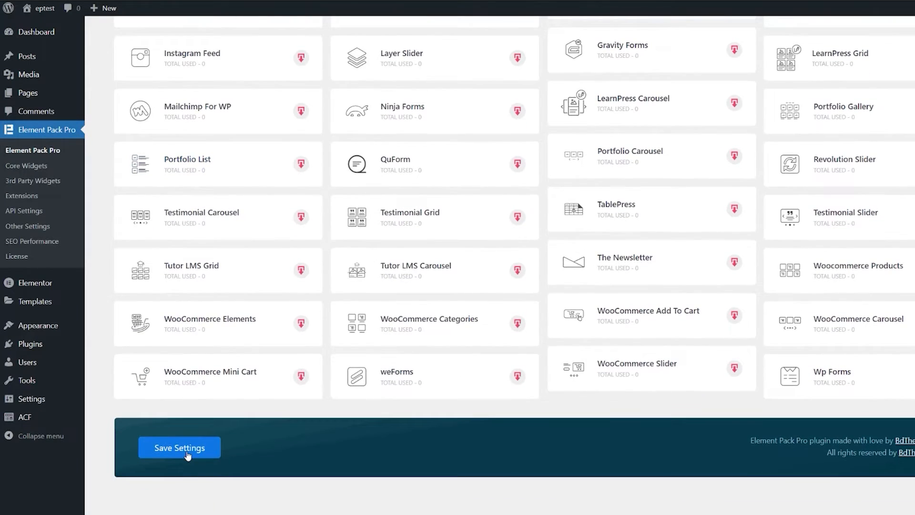
left_click(187, 453)
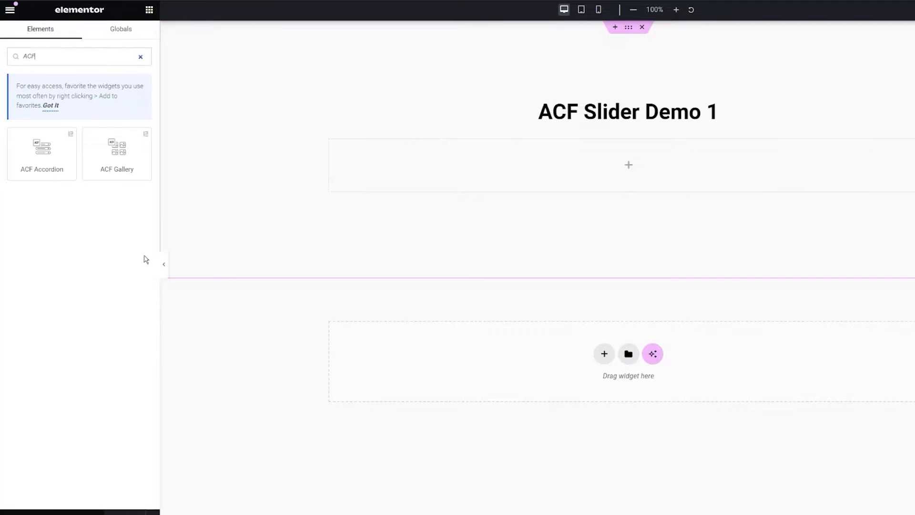
Step: Back in the Elementor editor, reload it, search for acf and place the ACF Slider widget in the inner container
right_click(117, 340)
key("Escape")
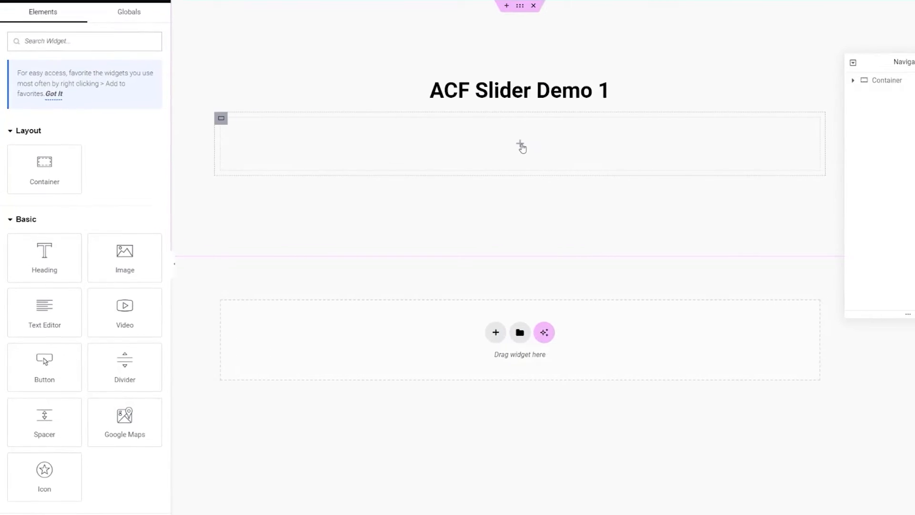
left_click(74, 39)
type("acf")
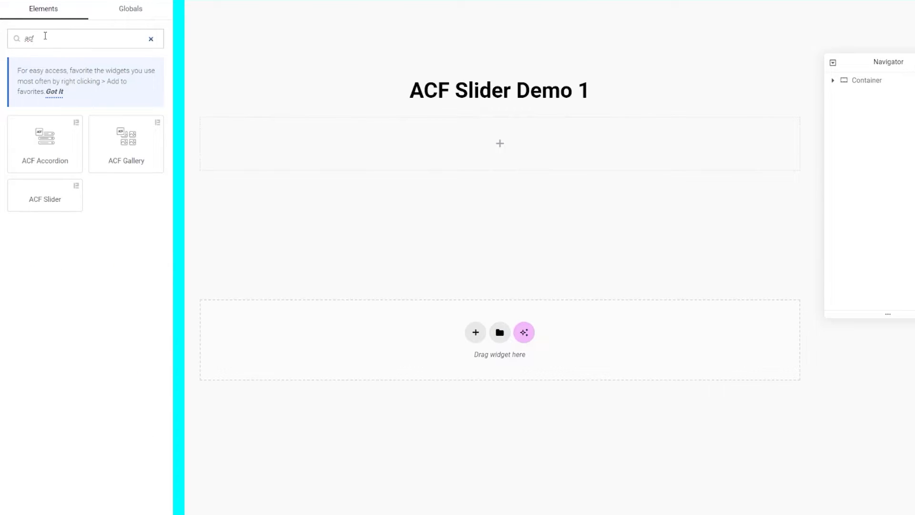
left_click_drag(373, 161, 478, 143)
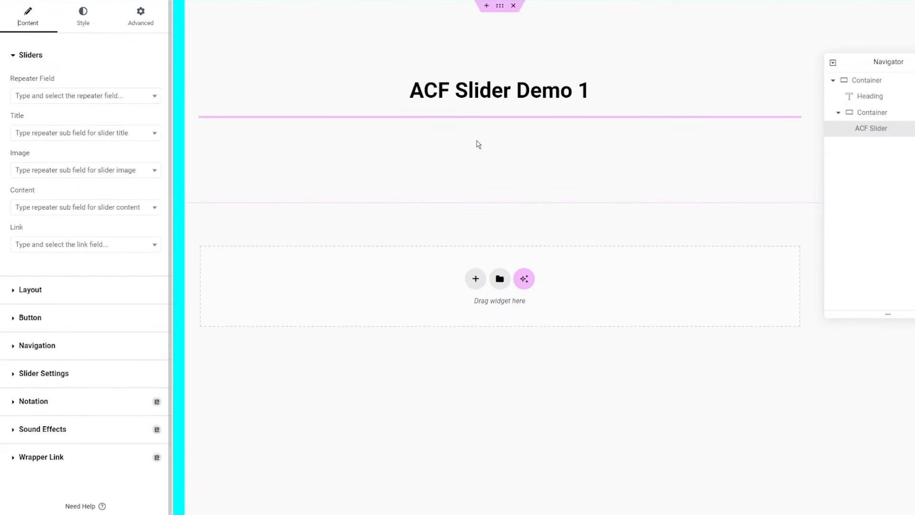
Step: Assign ACF Slider as the widget's repeater field and Slide Title as its title sub field
left_click(38, 98)
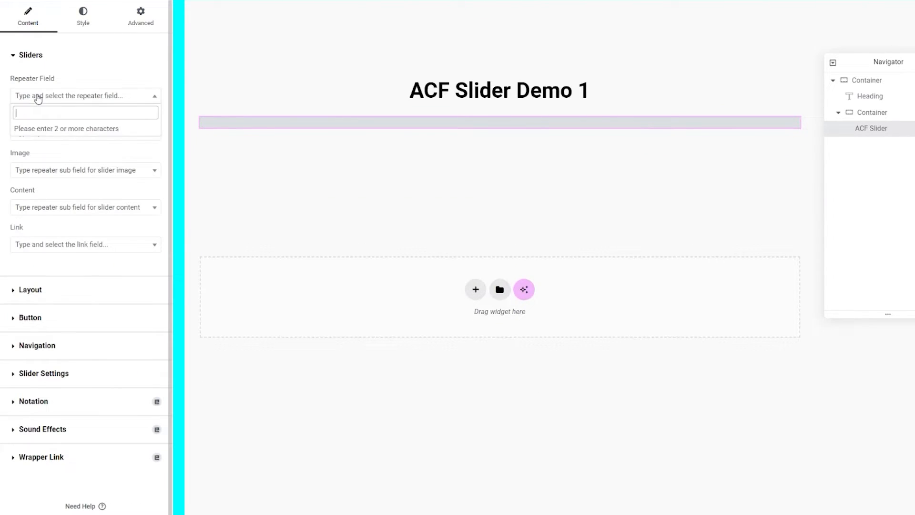
type("slider")
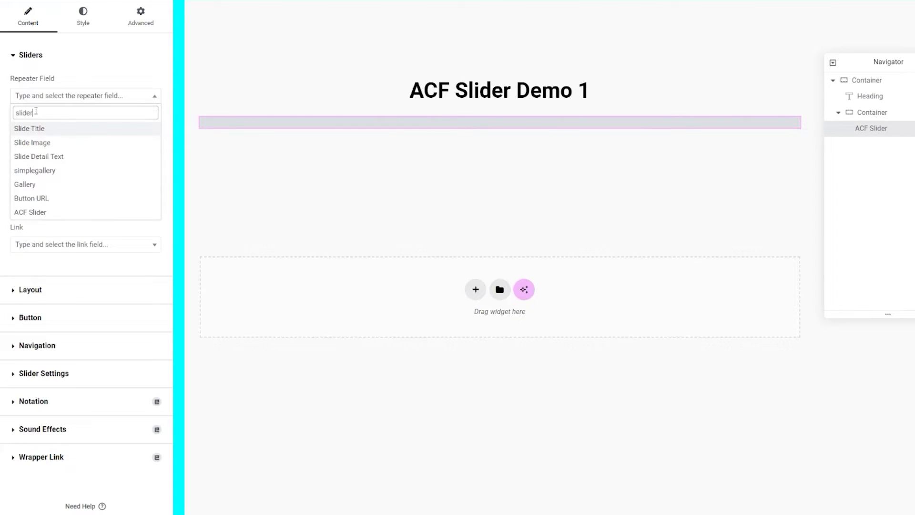
left_click(30, 213)
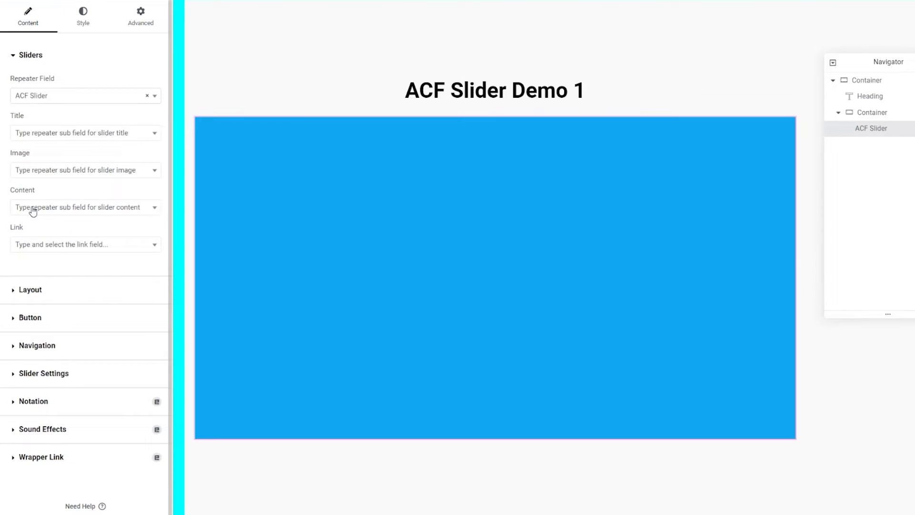
left_click(34, 134)
type("slide ti")
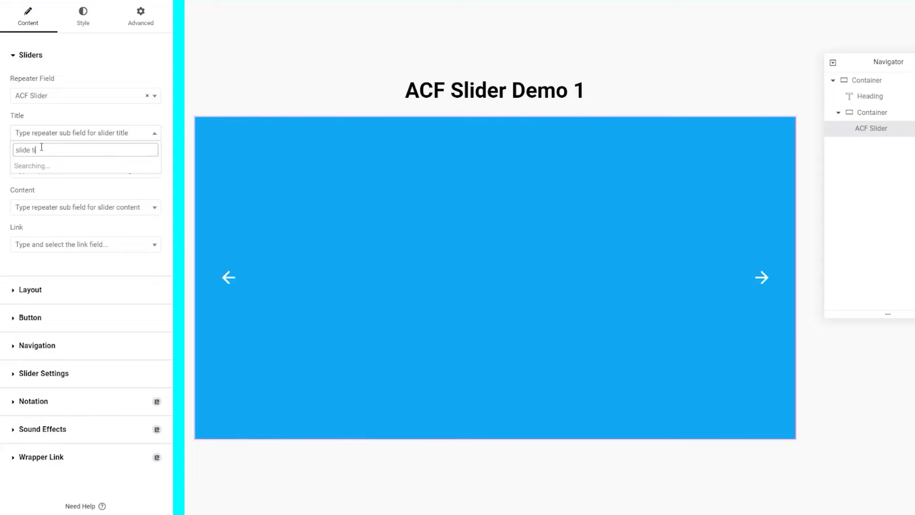
type("tle")
left_click(42, 167)
Step: Assign Slide Image as the slider's image sub field and Slide Detail Text as its content sub field
left_click(41, 170)
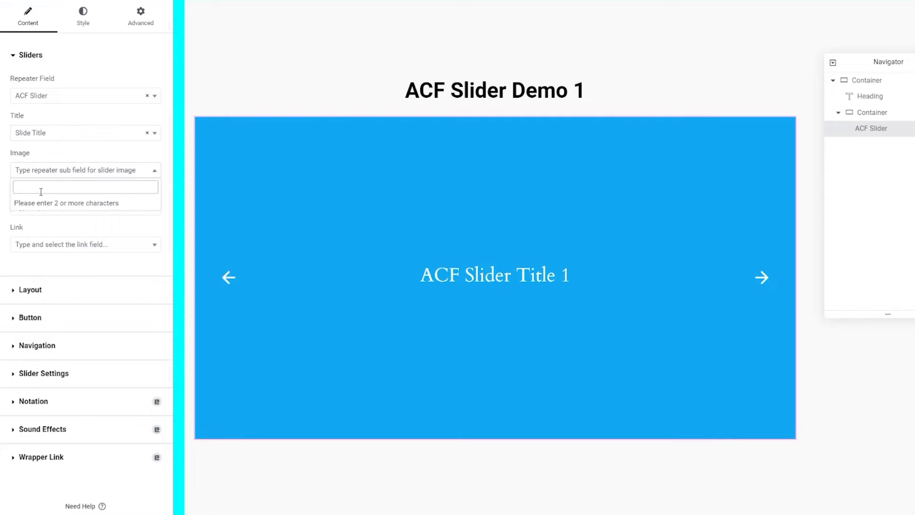
type("slide image")
left_click(34, 217)
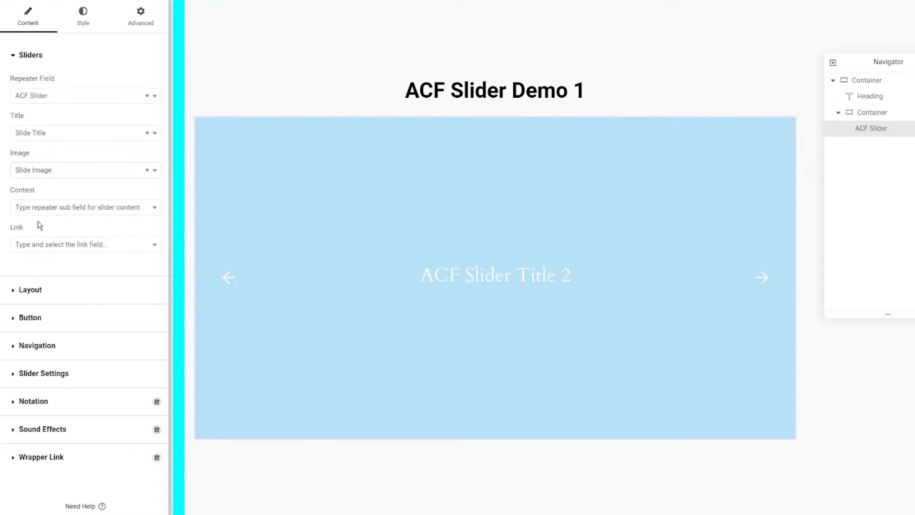
left_click(45, 208)
type("slide text")
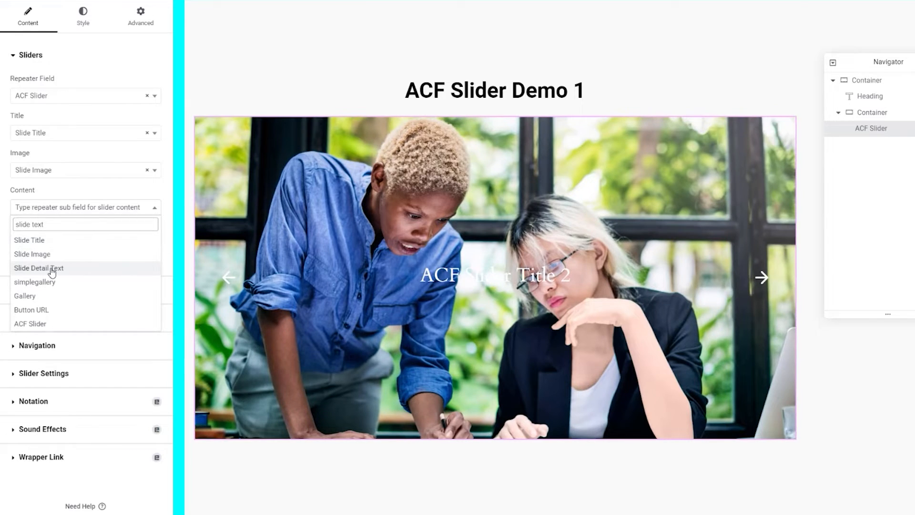
left_click(50, 268)
Step: Assign Button URL as the slider's link field
left_click(44, 244)
type("button")
left_click(48, 324)
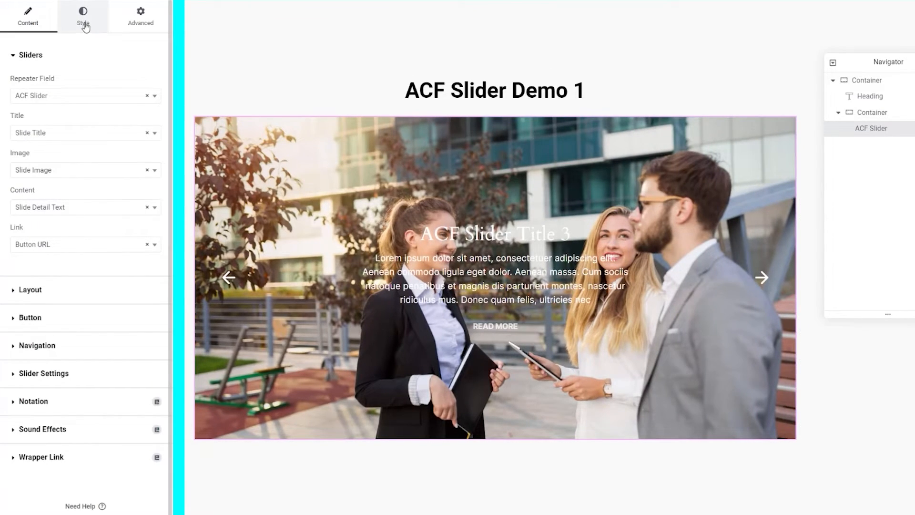
Step: Set the slide title's typography size to 62 px
left_click(86, 27)
left_click(63, 57)
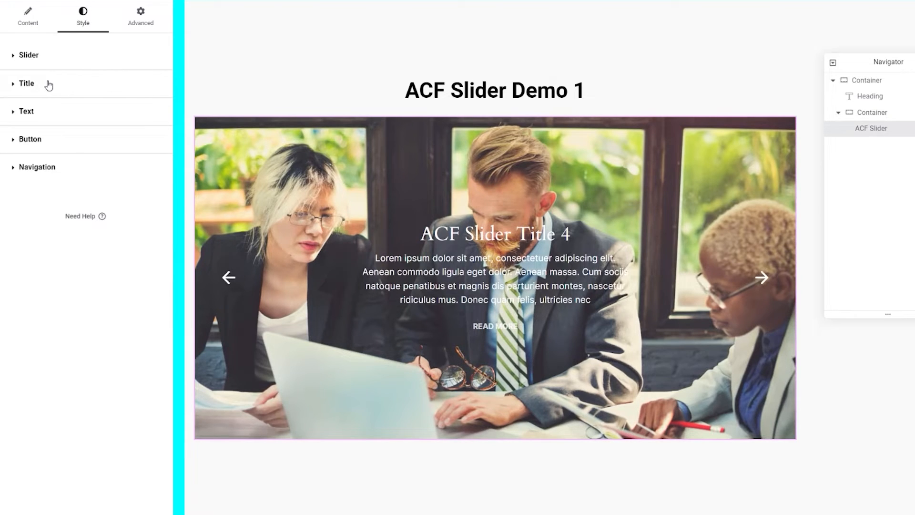
left_click(48, 85)
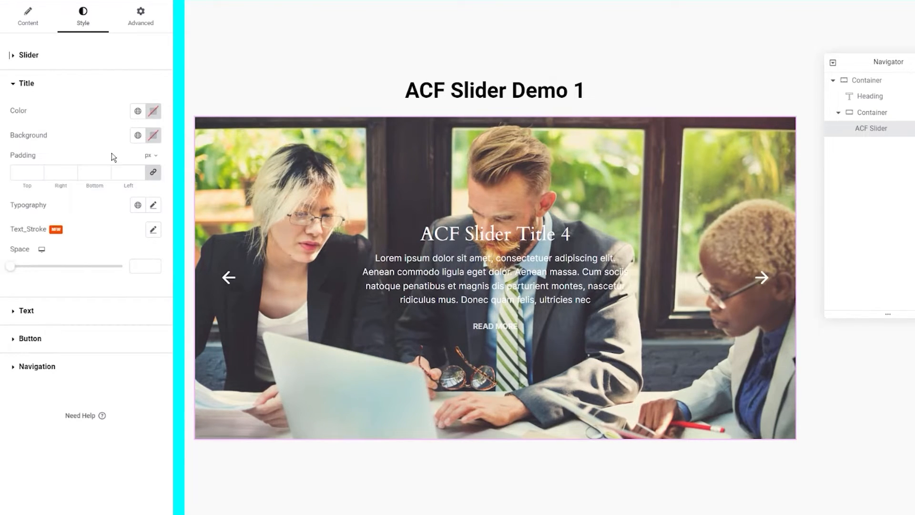
left_click(154, 205)
mouse_move(19, 296)
left_mouse_down()
mouse_move(74, 303)
mouse_move(47, 300)
left_mouse_up()
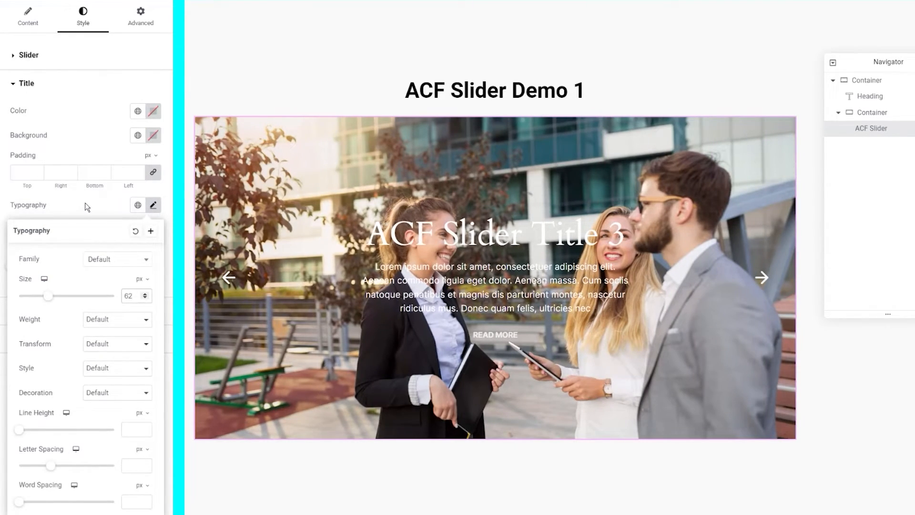
left_click(87, 208)
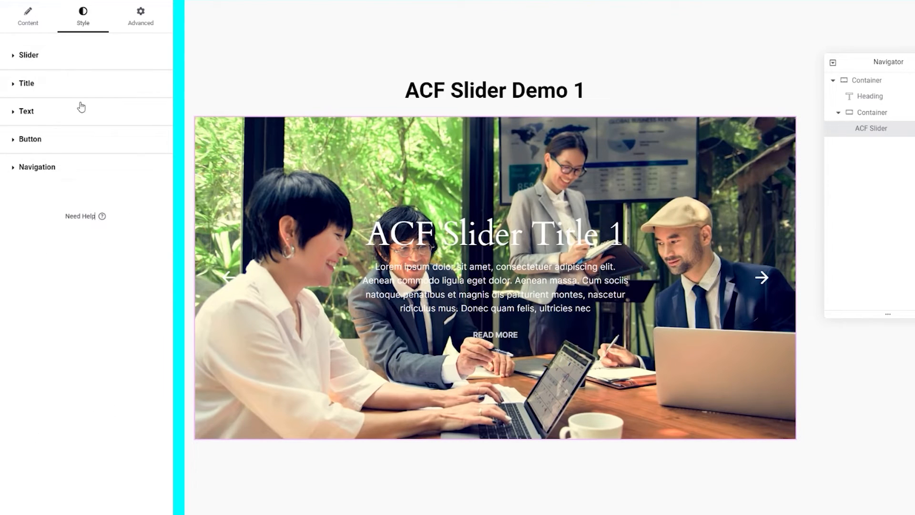
Step: Set the slider button's normal background color to black, #000000
left_click(63, 145)
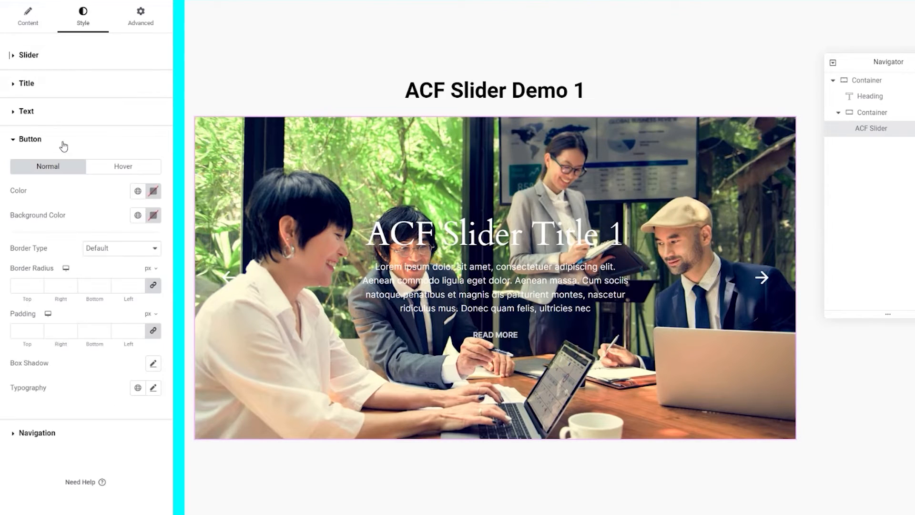
left_click(154, 216)
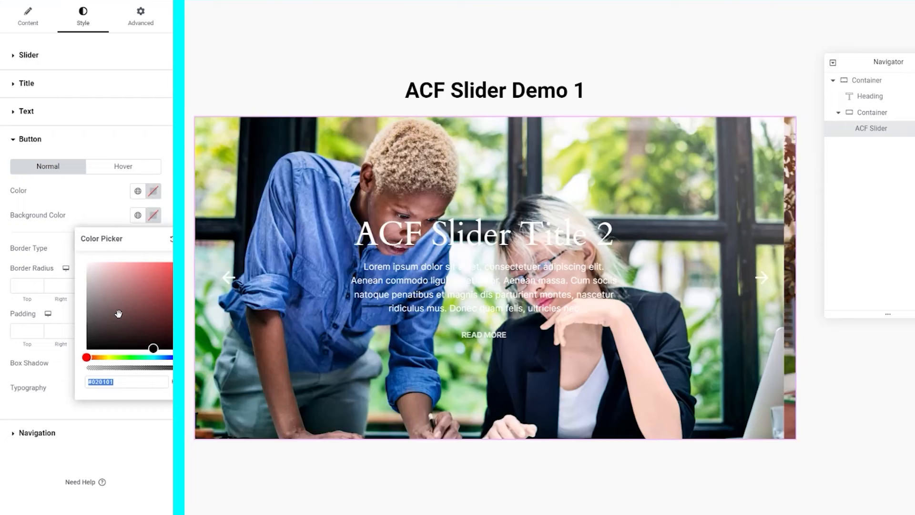
left_click(127, 321)
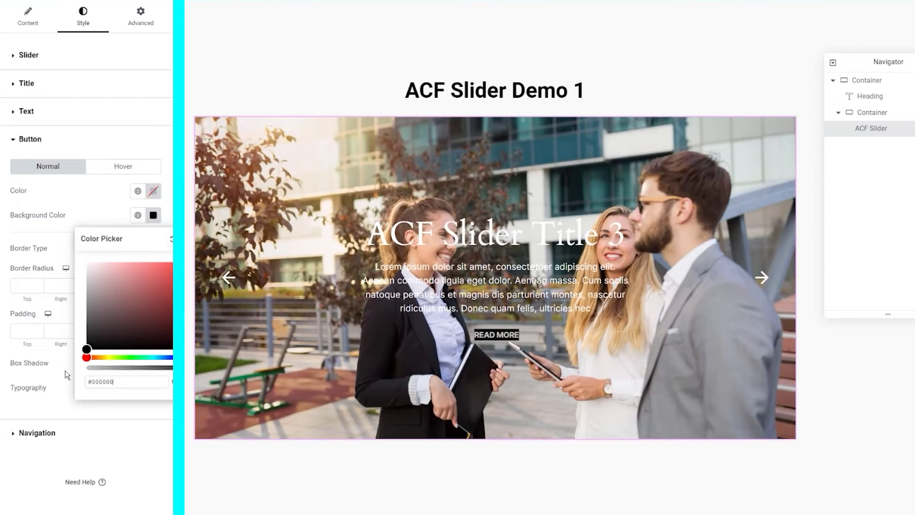
Step: Give the slider button a 7 px border radius and padding of 20 px top and bottom and 30 px right and left
left_click(126, 331)
type("20")
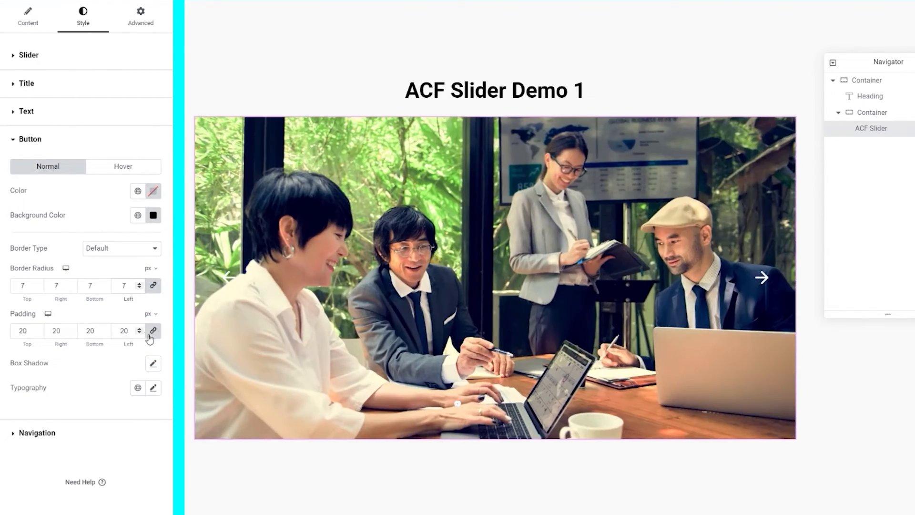
left_click(153, 331)
left_click_drag(62, 331, 50, 330)
type("30")
key("Tab")
key("Tab")
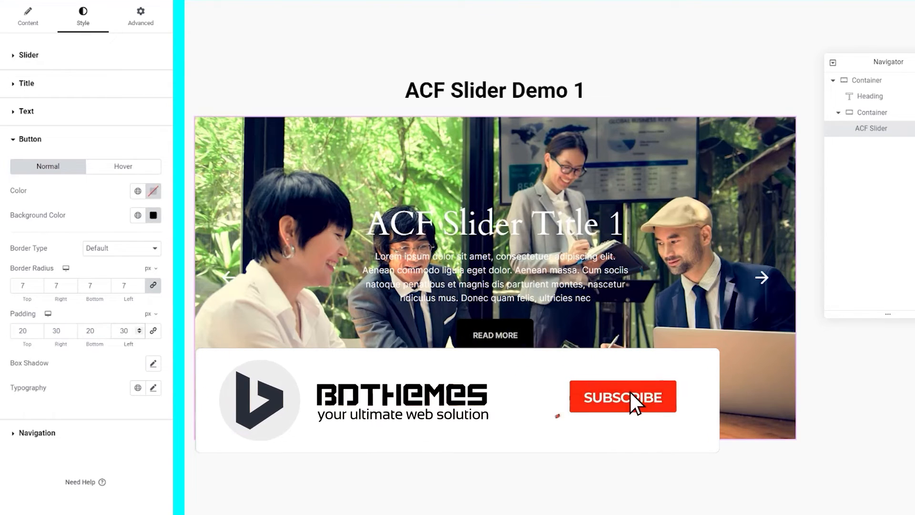
type("30")
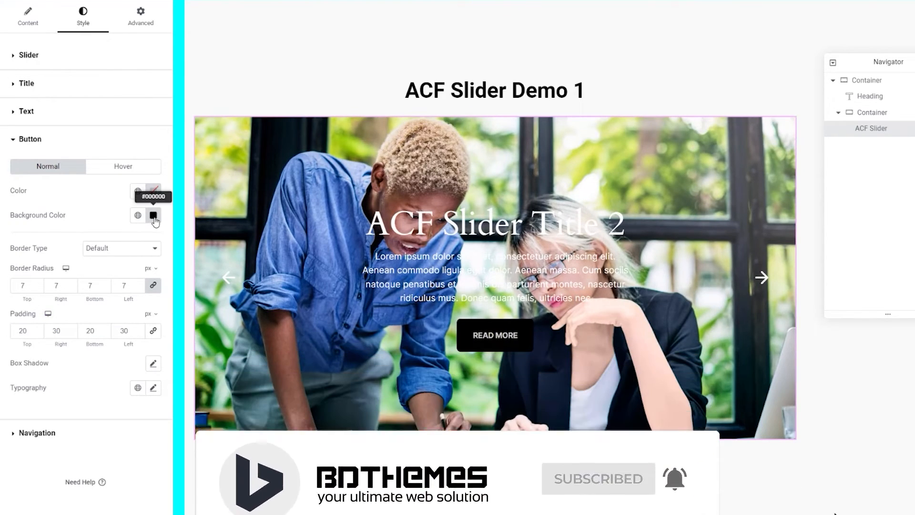
Step: Change the slider button's normal background color to white, #FFFFFF
left_click(153, 215)
type("#FFFFFF")
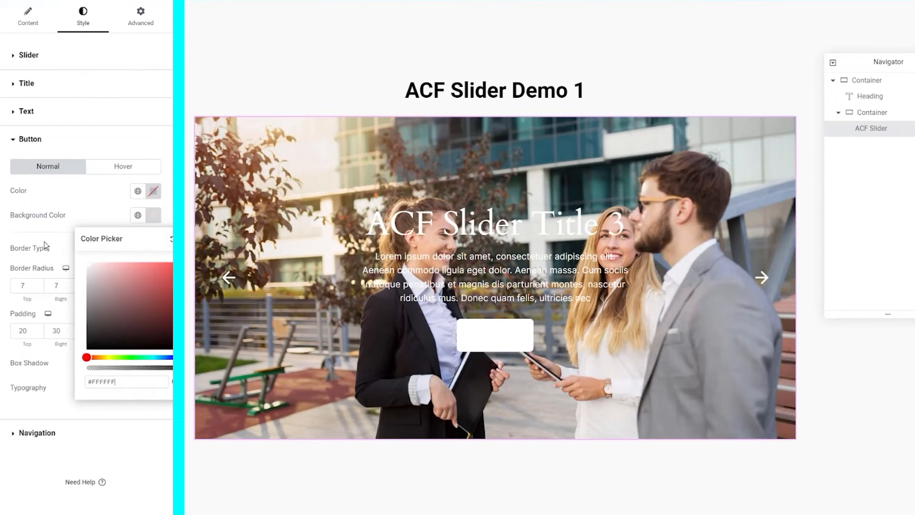
Step: Set the slider button's normal text color to black
left_click(46, 245)
left_click(154, 191)
left_click(61, 360)
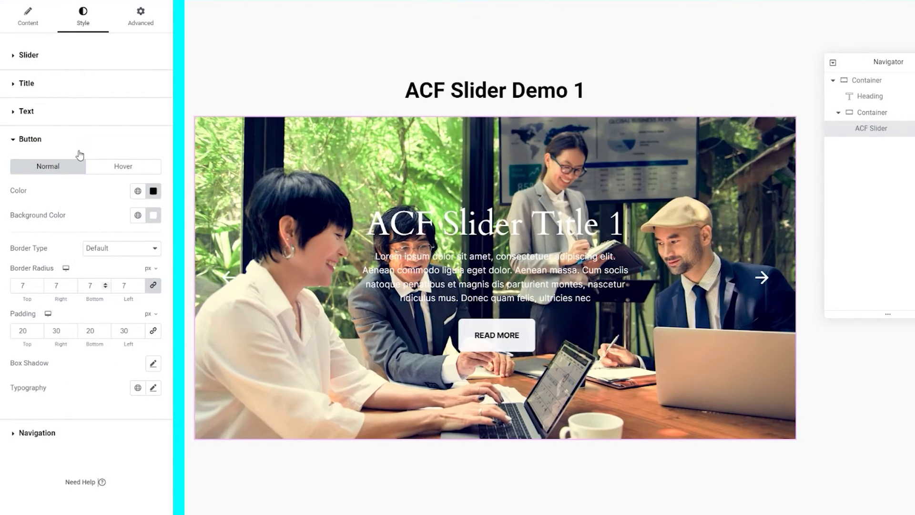
Step: Set the slide title's typography weight to 900 (Black)
left_click(71, 83)
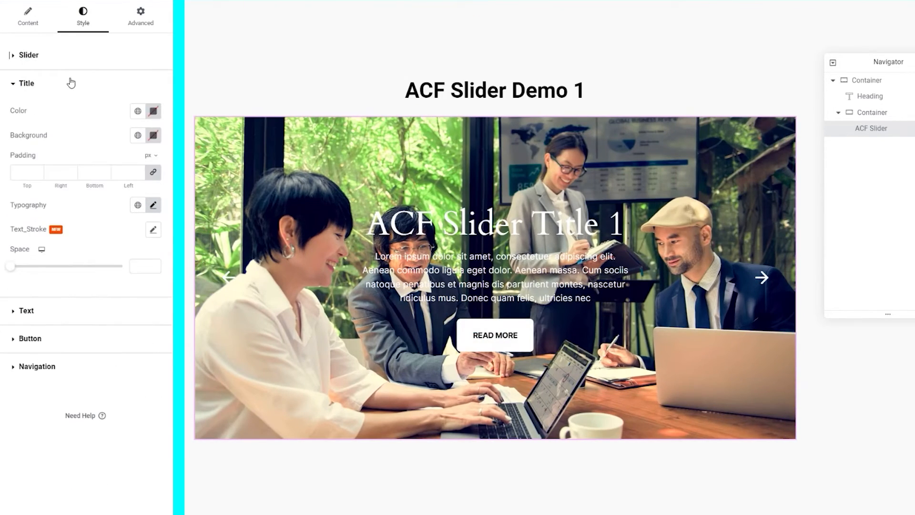
left_click(152, 206)
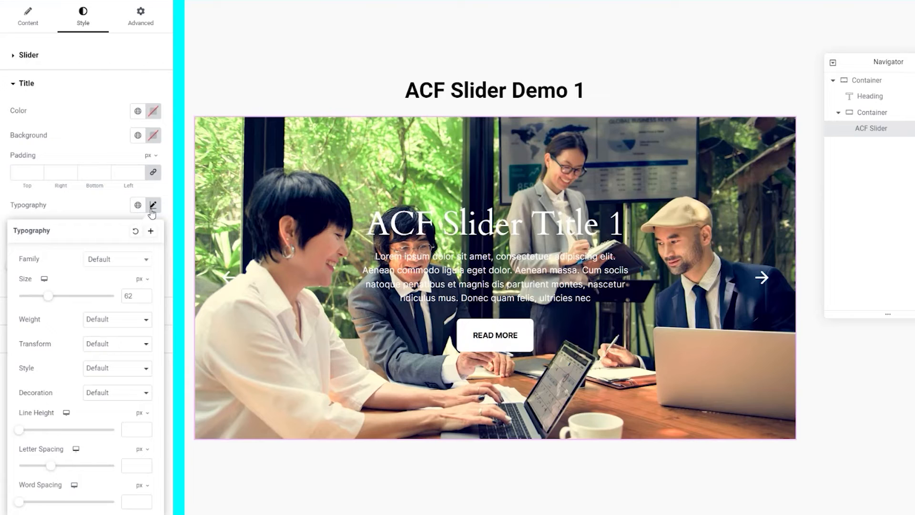
left_click(96, 320)
left_click(101, 402)
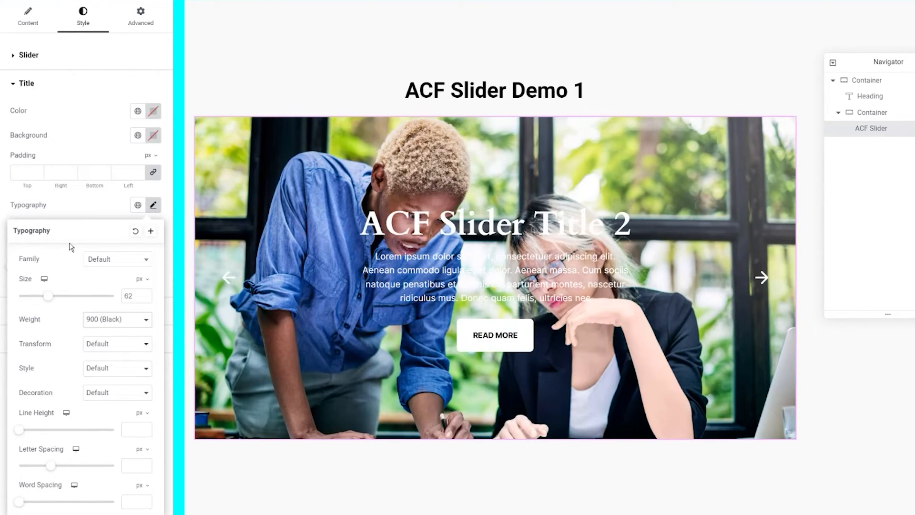
left_click(67, 216)
left_click(40, 86)
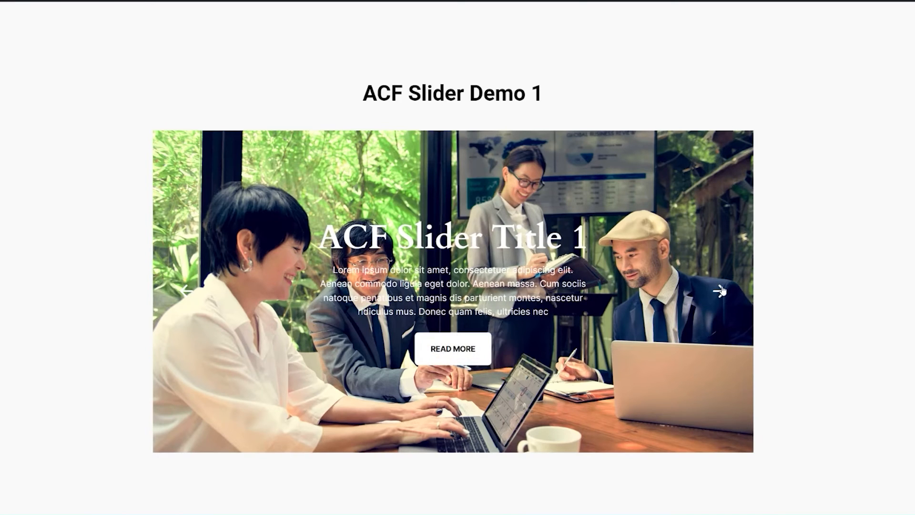
Step: Advance through all the slides on the live page to check the finished slider's navigation and styling
left_click(720, 291)
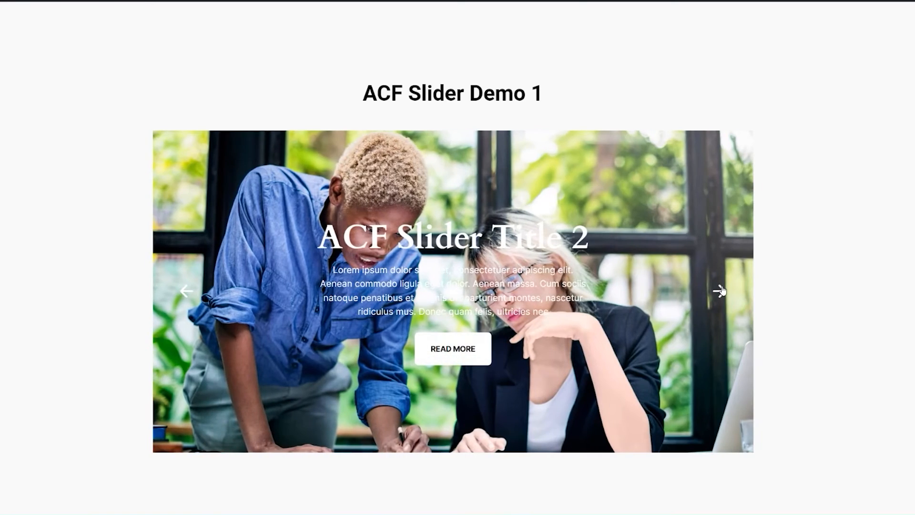
left_click(720, 291)
left_click(720, 291)
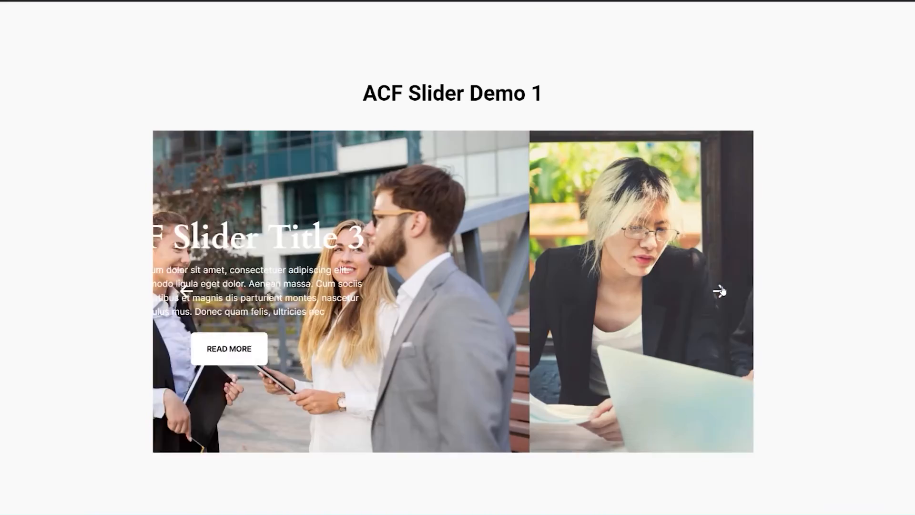
left_click(721, 291)
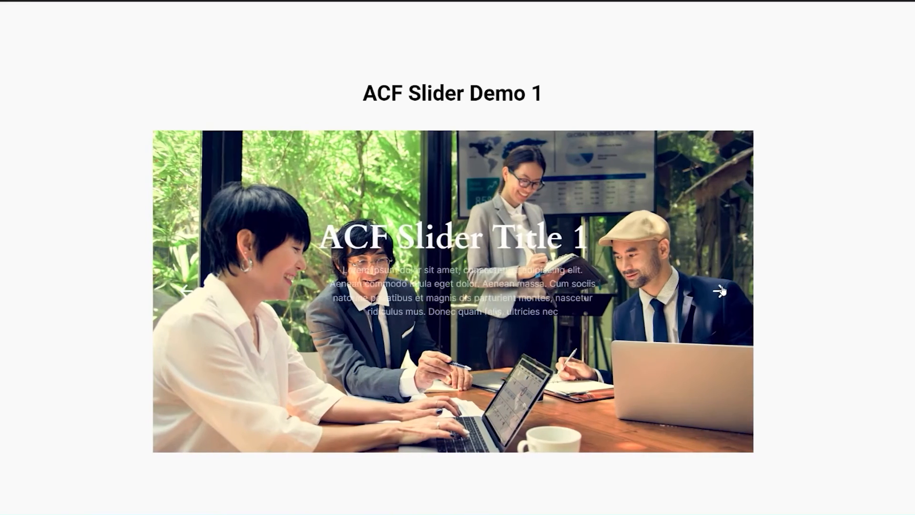